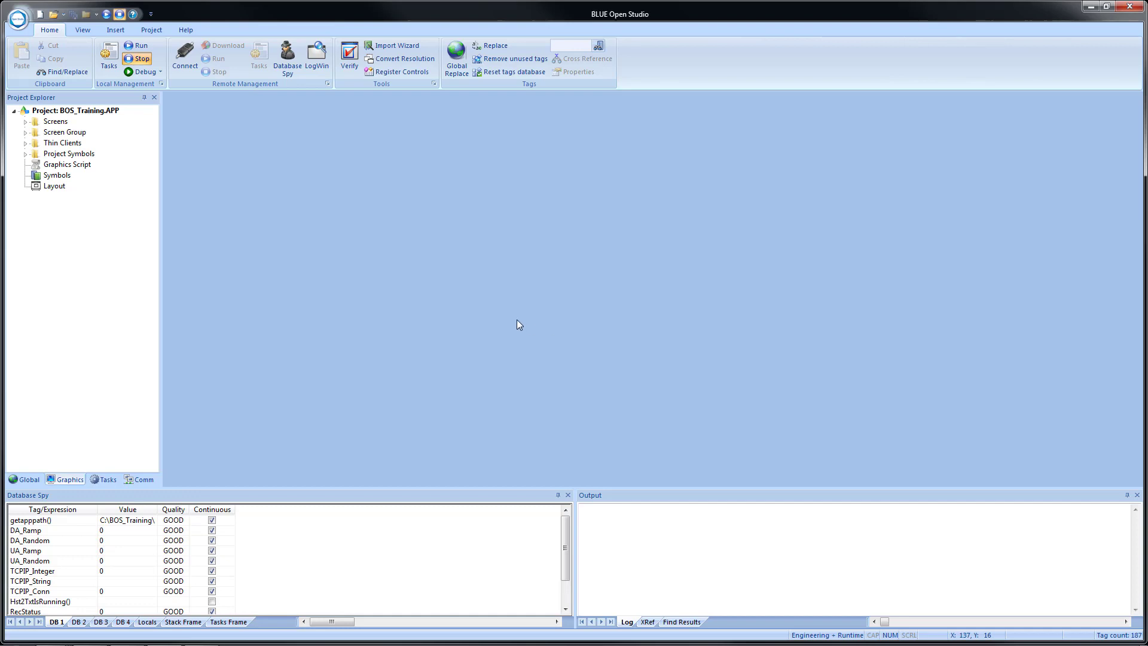
- Open the Translation Table from the Global tab and bring up the target Language dialog
left_click(25, 481)
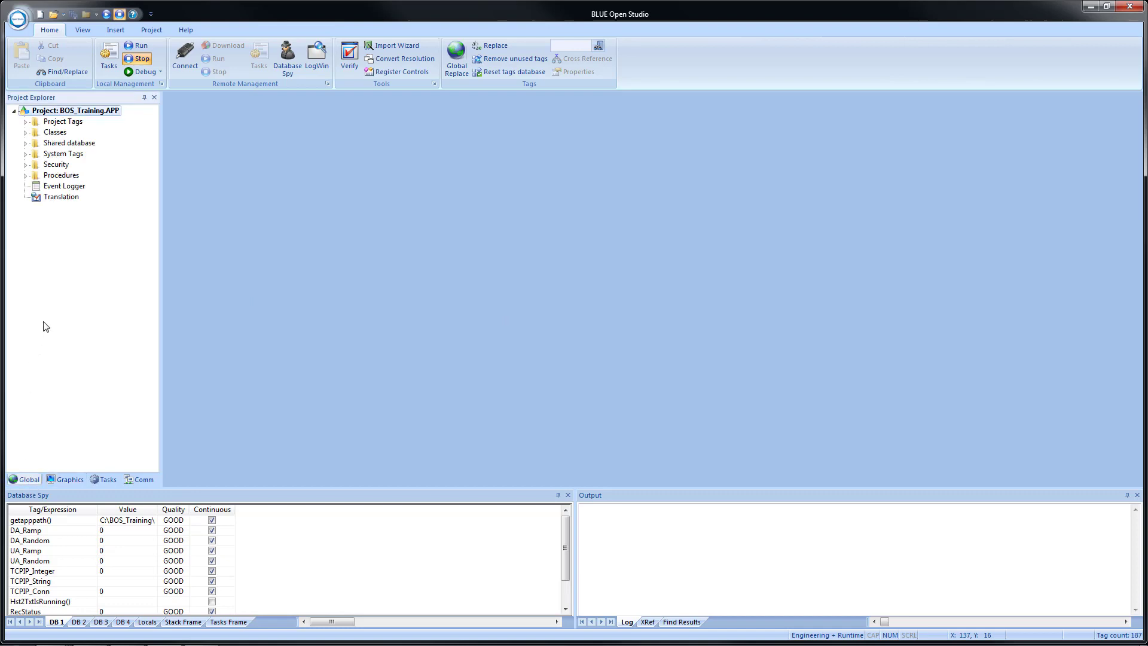
double_click(63, 198)
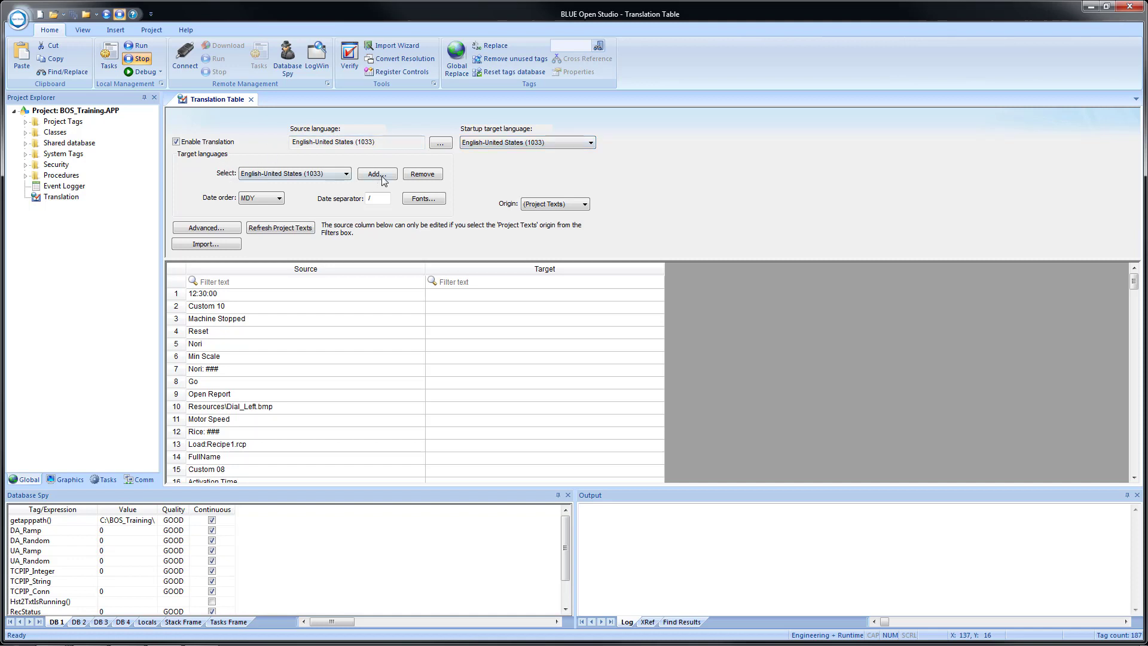
left_click(285, 173)
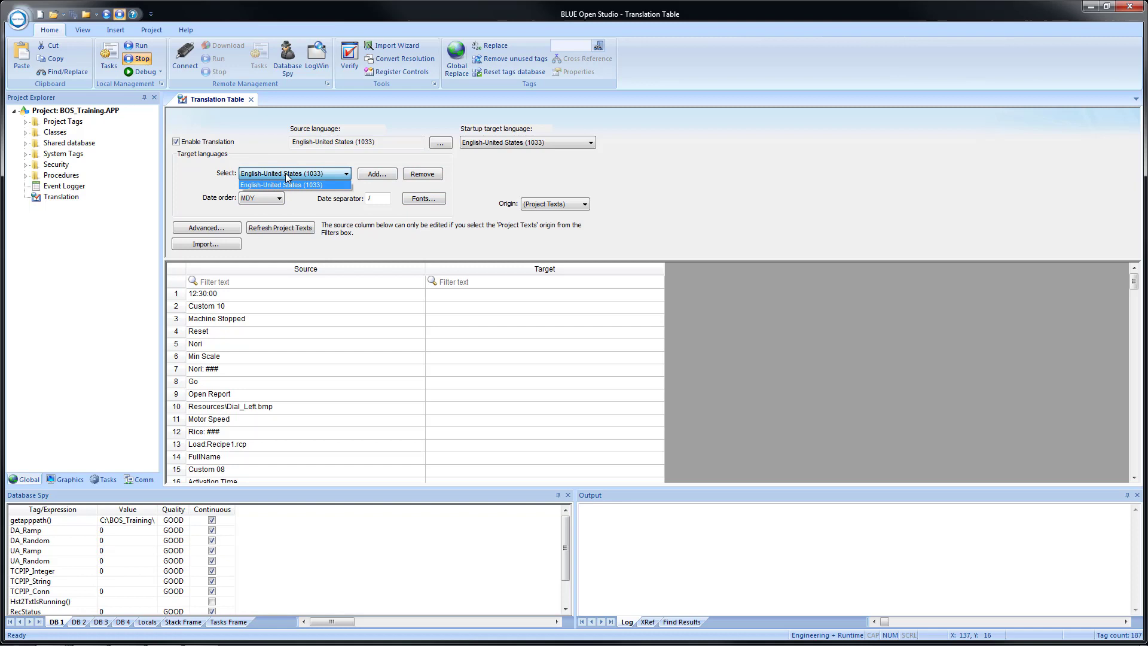
left_click(285, 174)
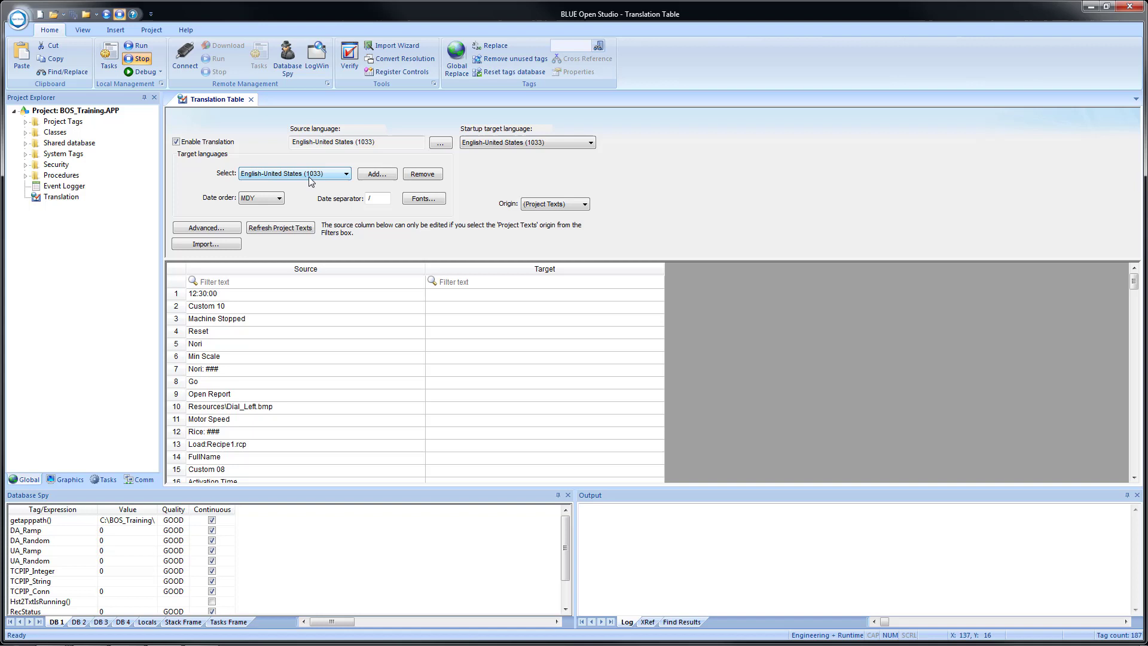
left_click(387, 179)
- Choose German-Germany (1031) in the Language dialog and confirm it as a target language
left_click(369, 174)
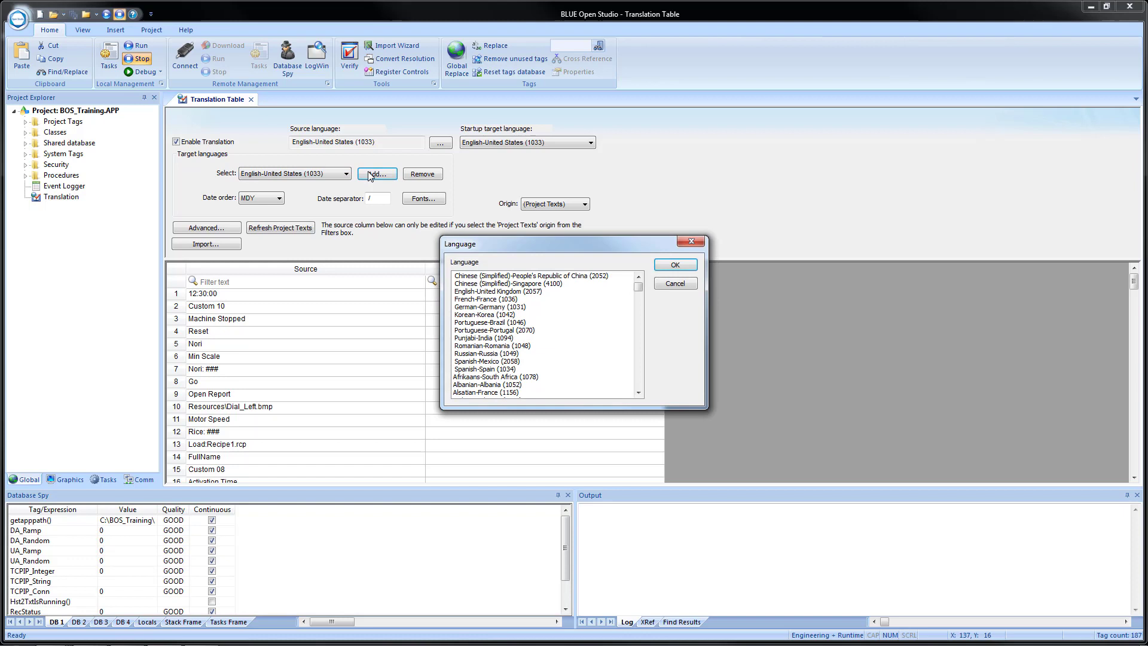
left_click(493, 310)
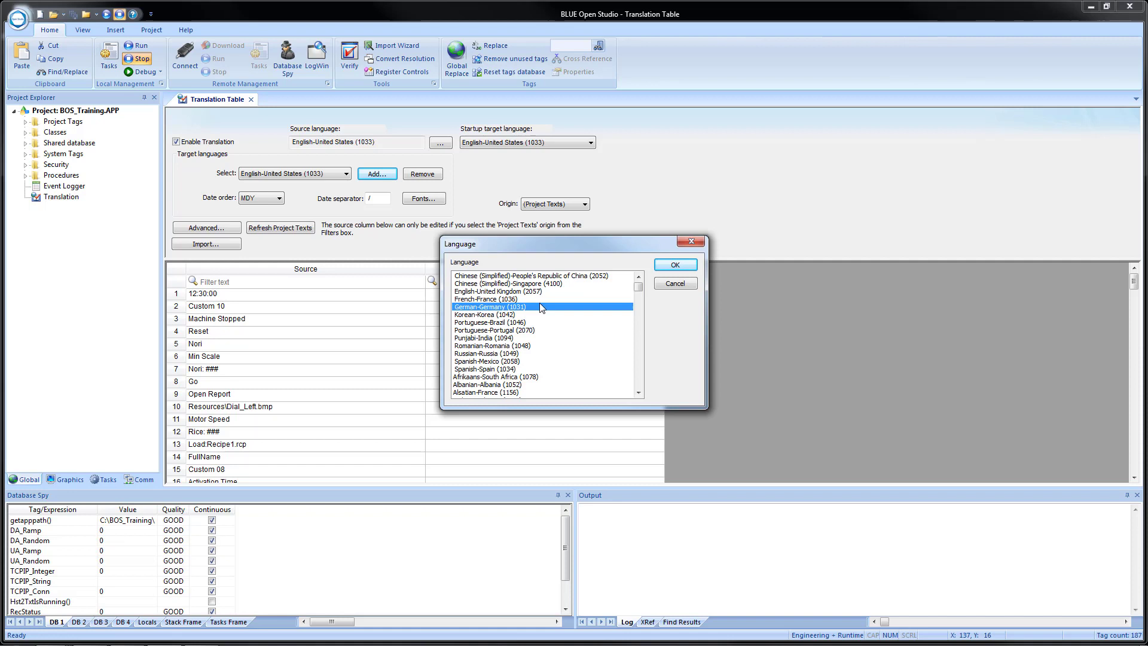
left_click(676, 264)
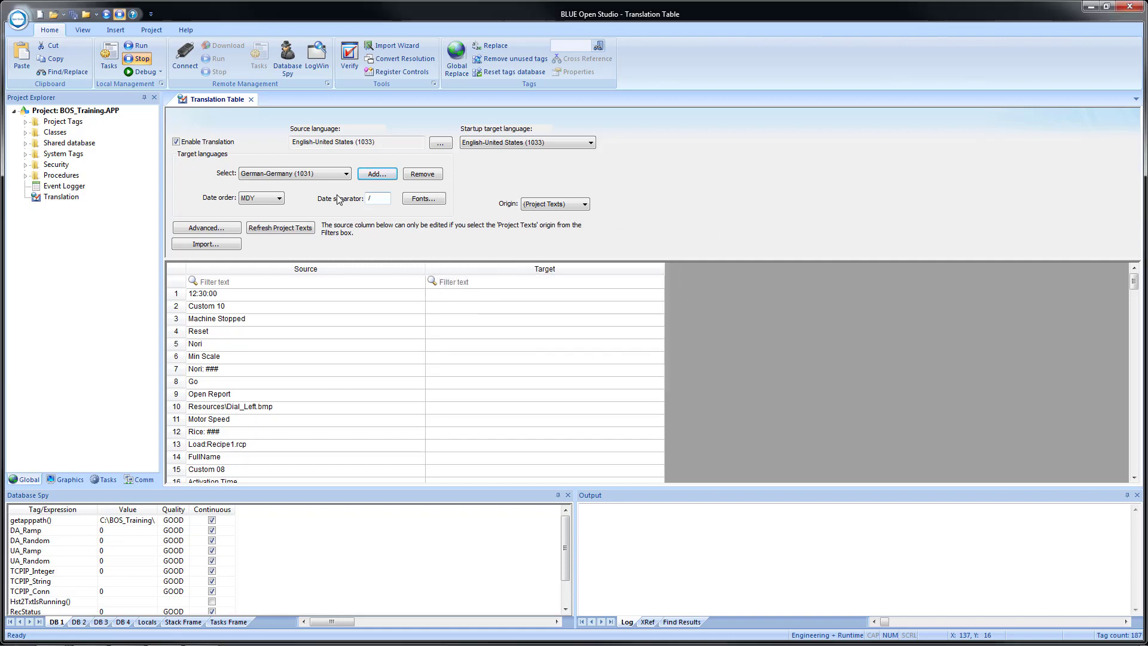
left_click(278, 200)
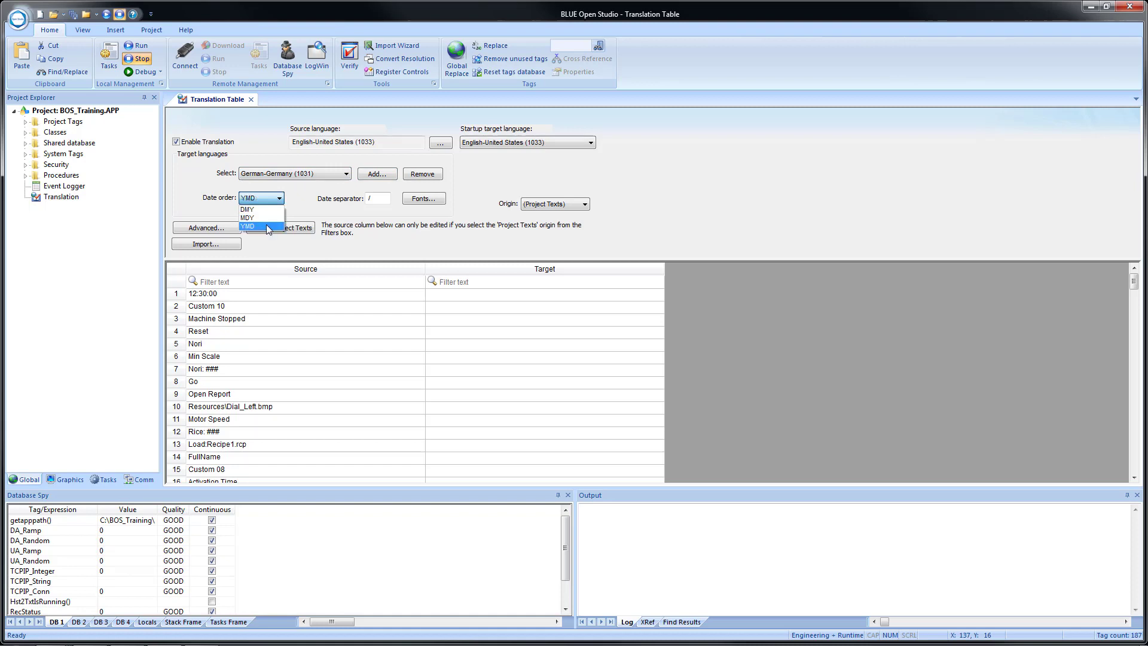
left_click(267, 228)
left_click(301, 174)
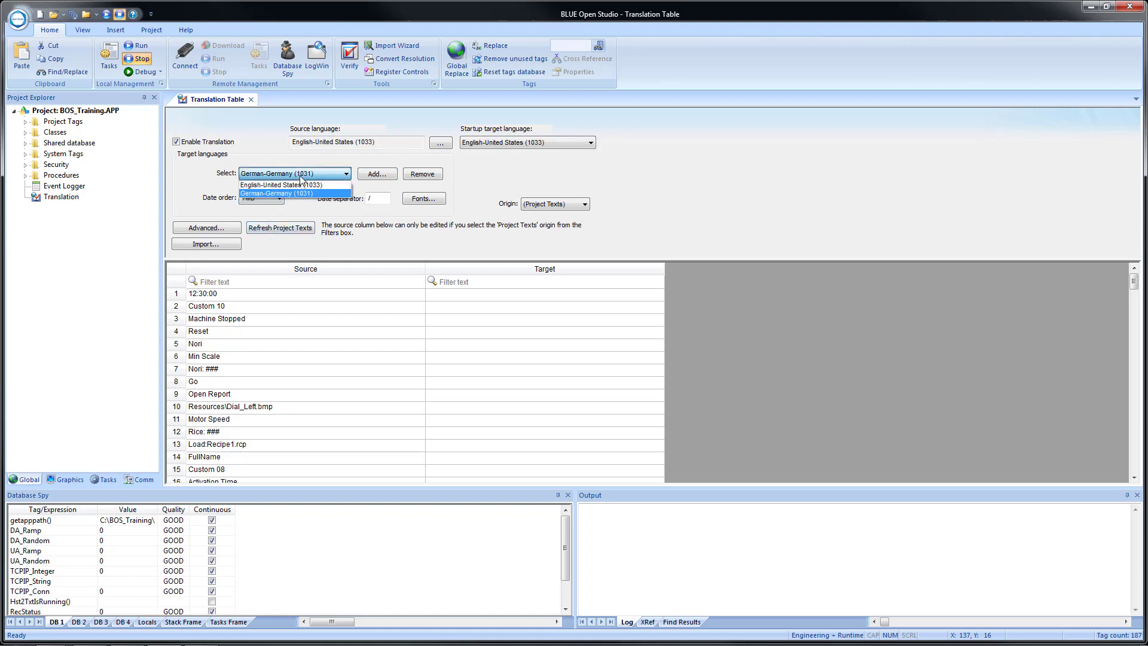
left_click(308, 185)
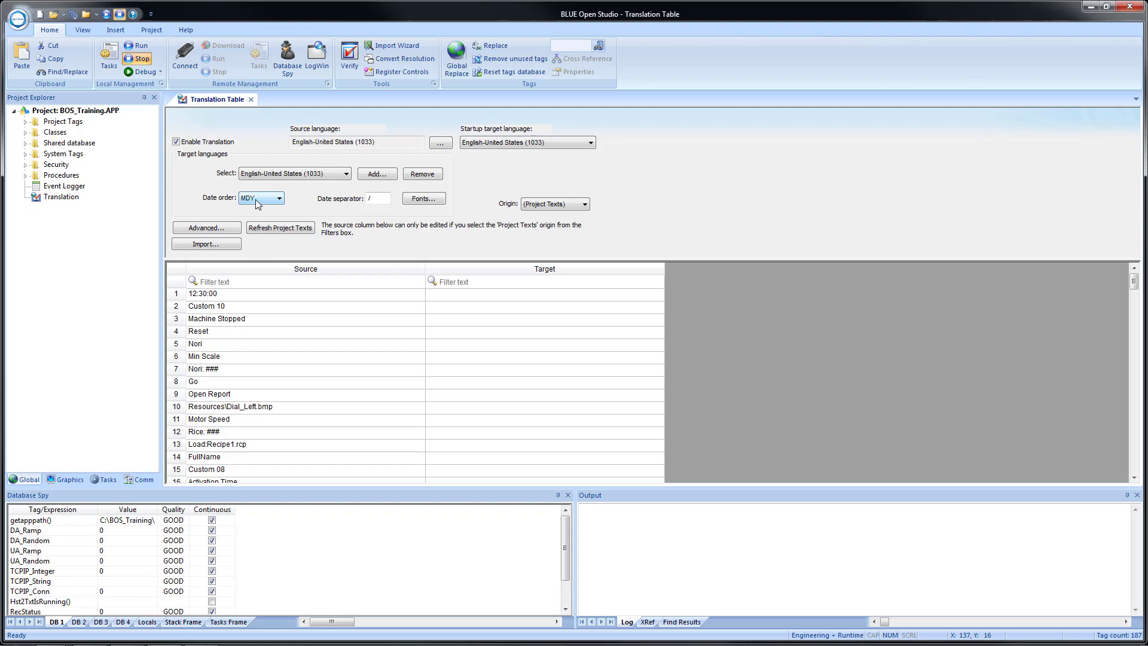
left_click(287, 175)
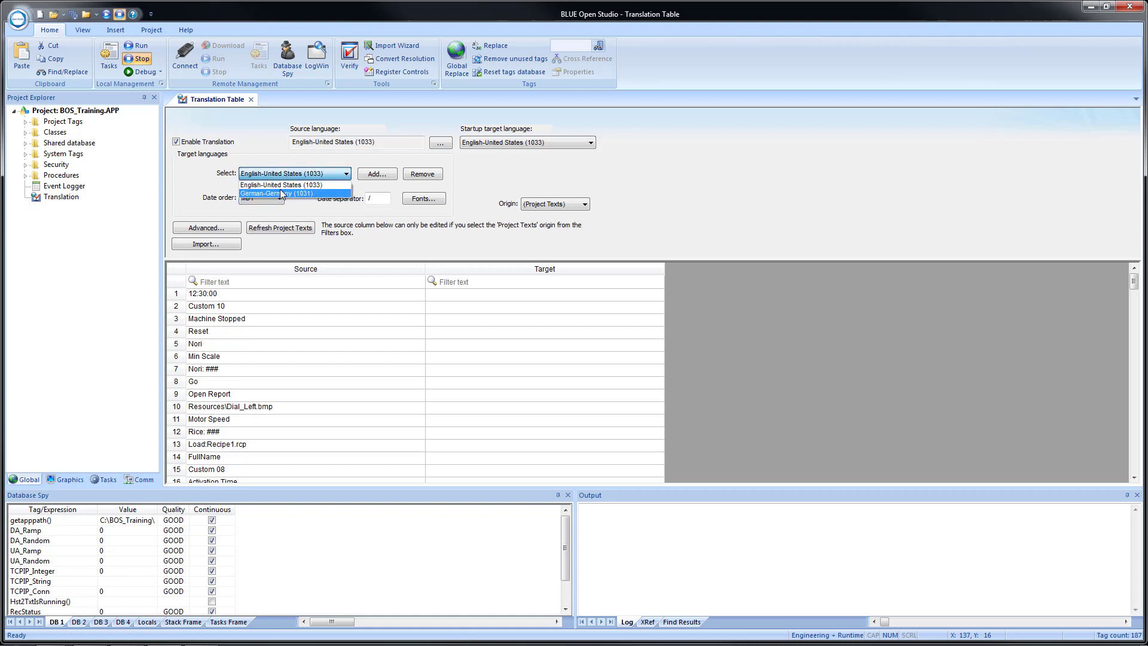
left_click(278, 193)
left_click(271, 199)
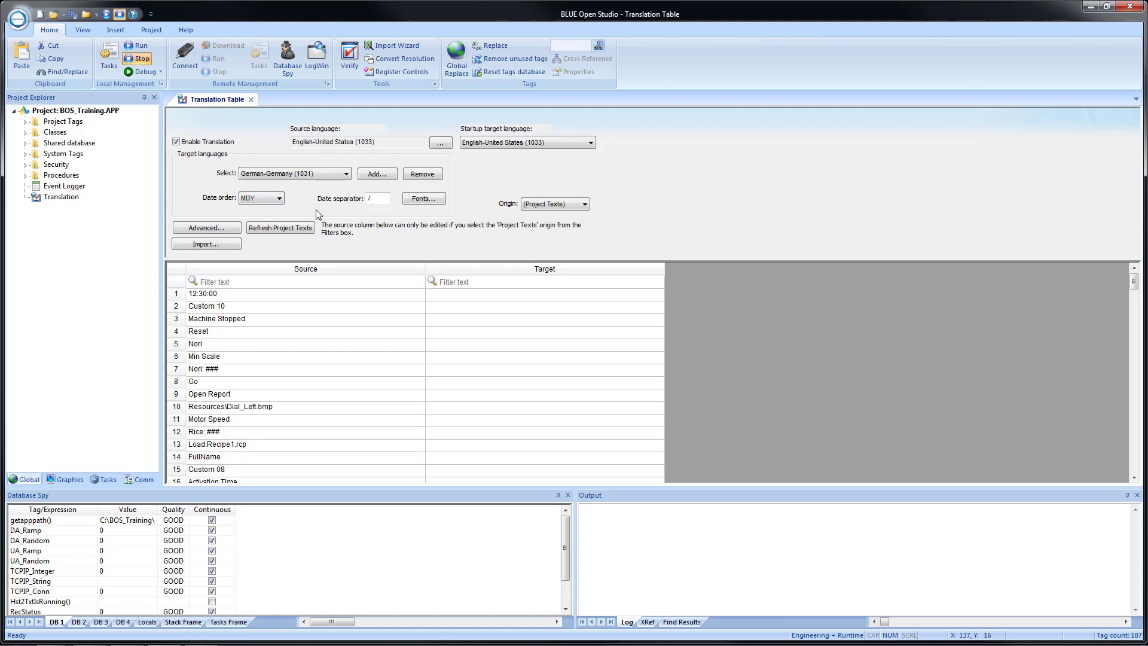
left_click(509, 144)
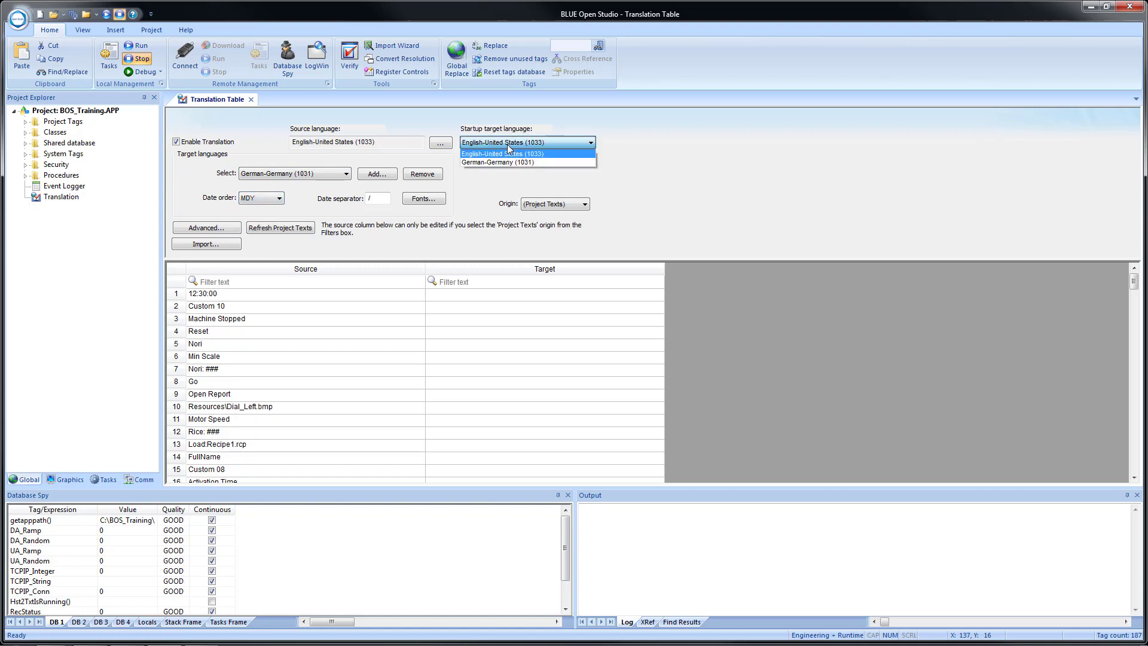
left_click(482, 202)
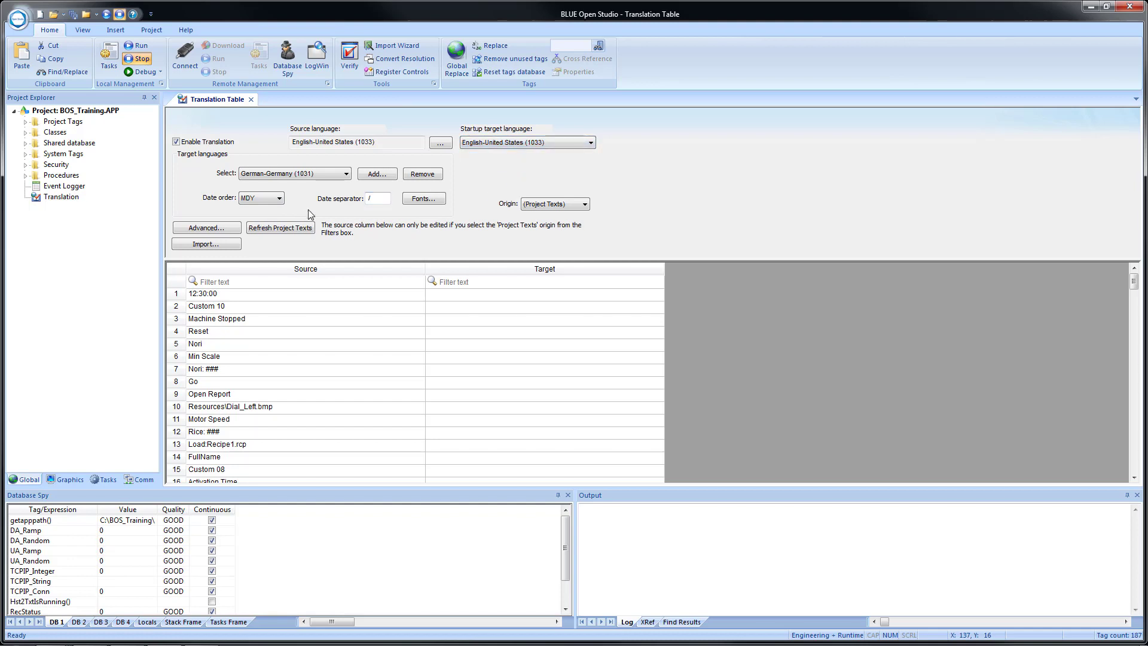
left_click(231, 229)
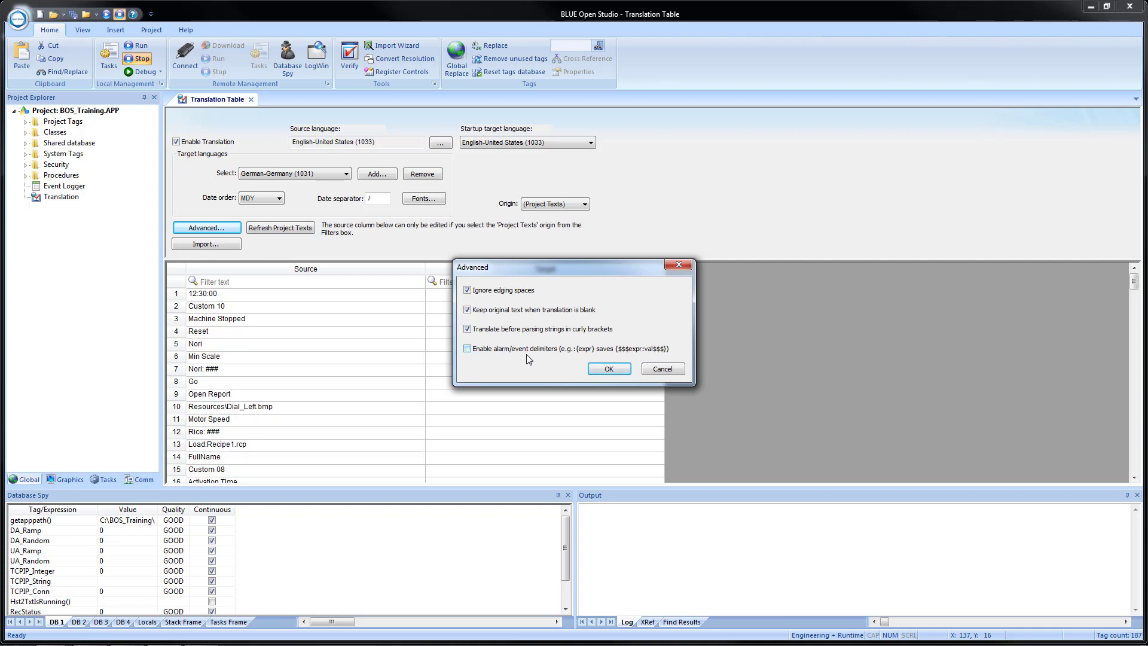
left_click(608, 371)
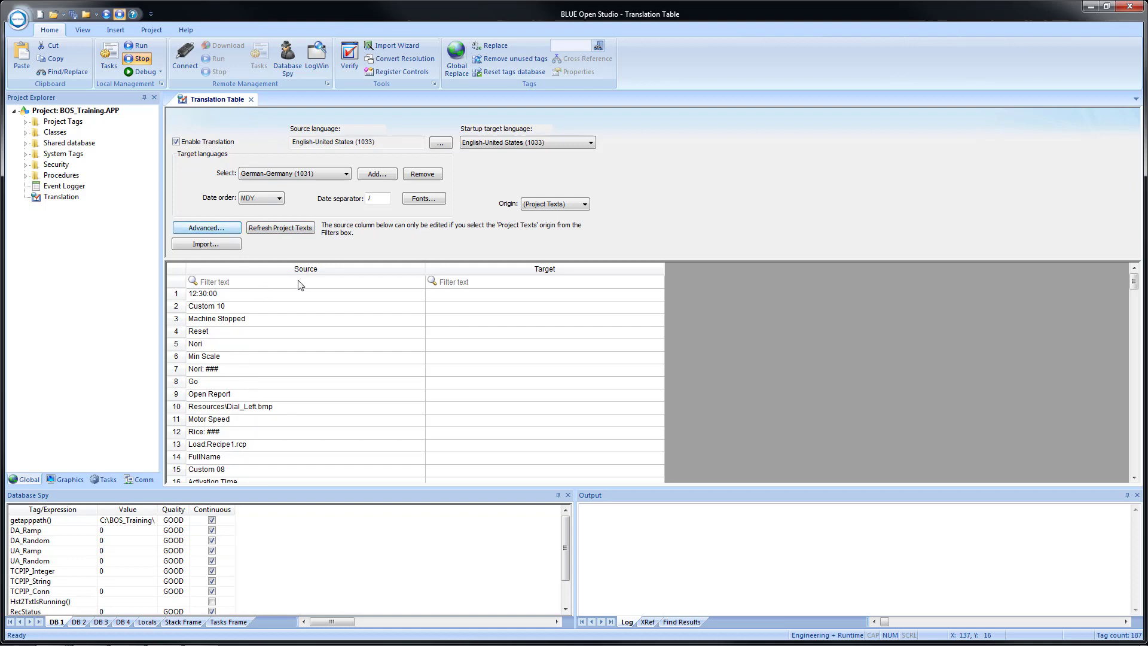
left_click(216, 245)
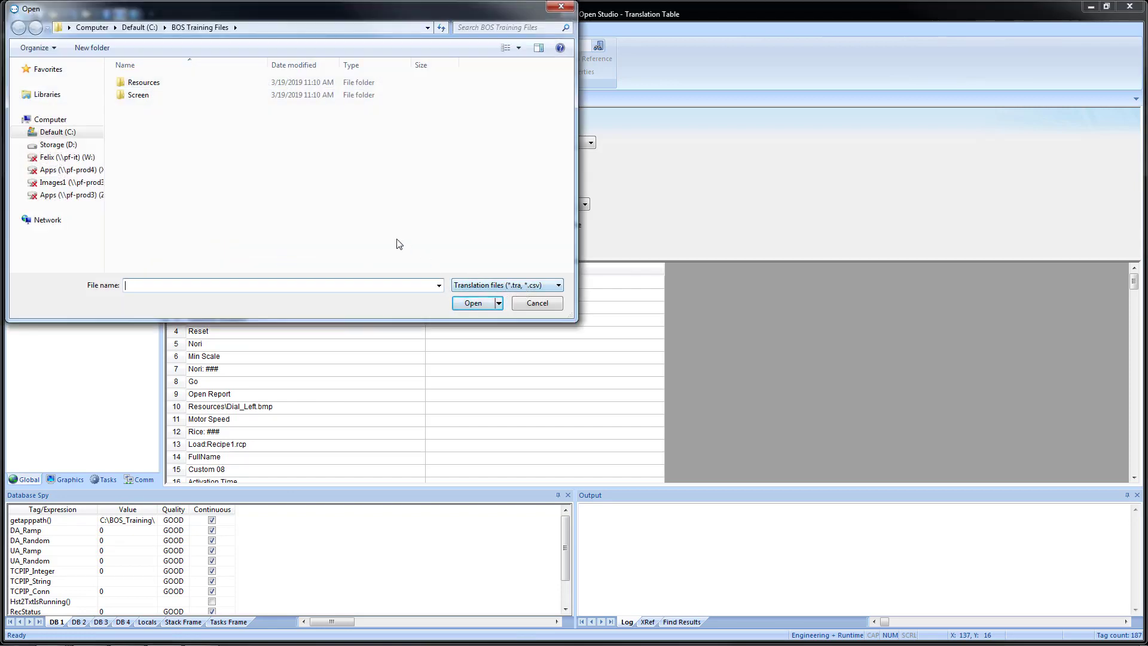
left_click(558, 7)
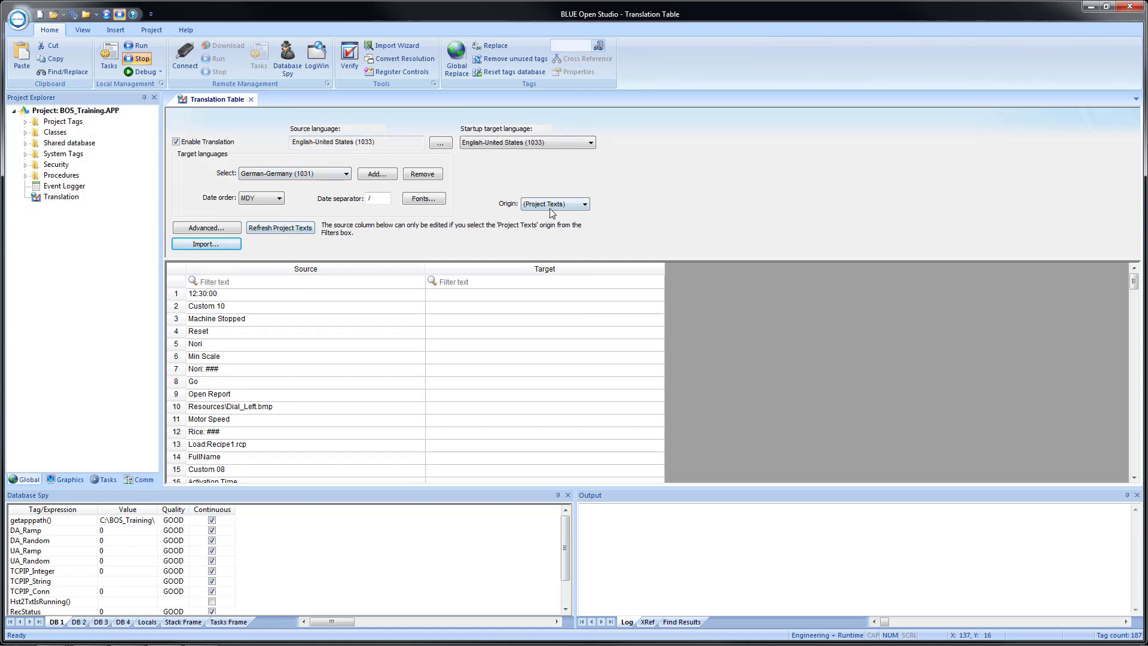
- Preview the Alarm Control, Menus and Combo-box origins in the Origin filter
left_click(584, 205)
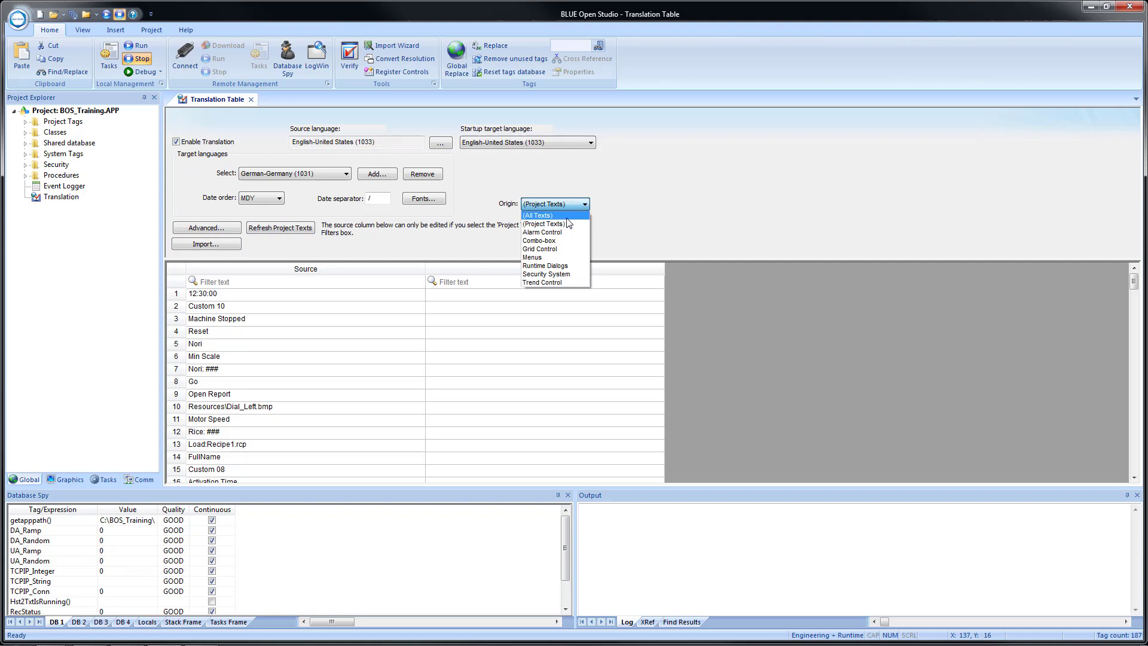
left_click(538, 215)
left_click(584, 204)
left_click(556, 233)
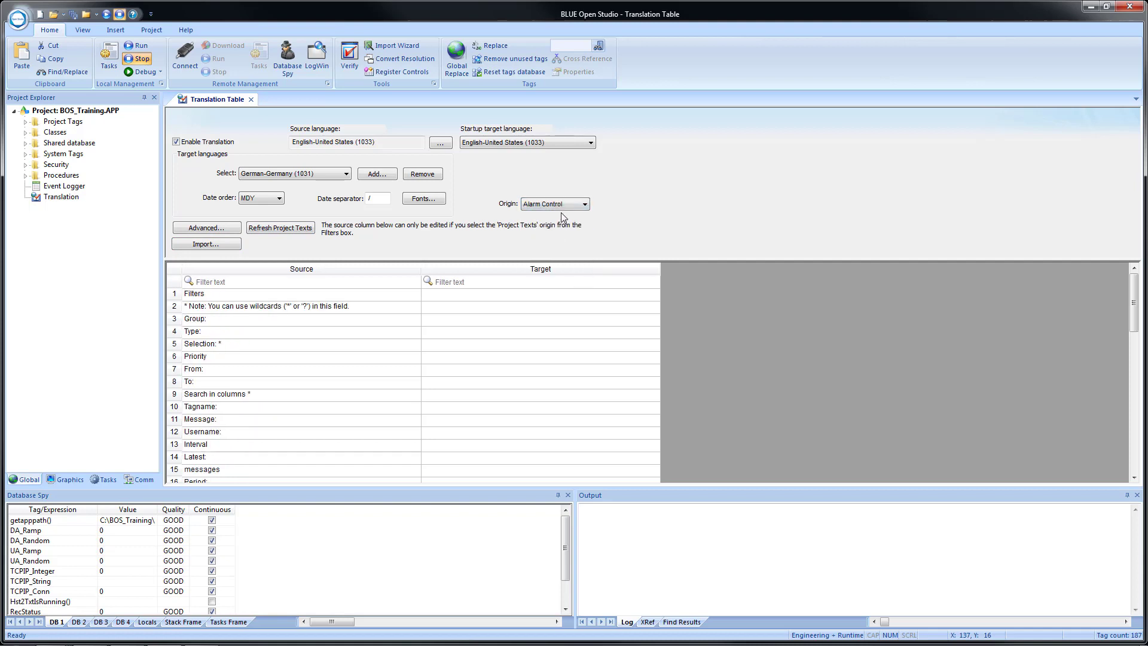
left_click(562, 204)
left_click(551, 214)
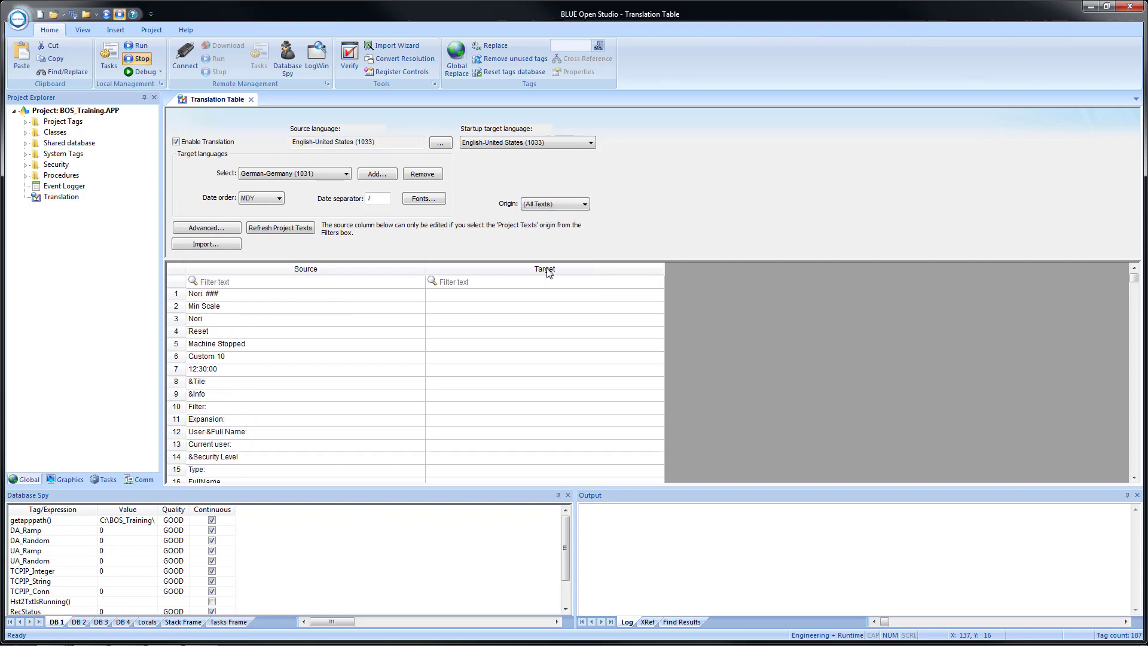
left_click(551, 203)
left_click(582, 251)
left_click(550, 205)
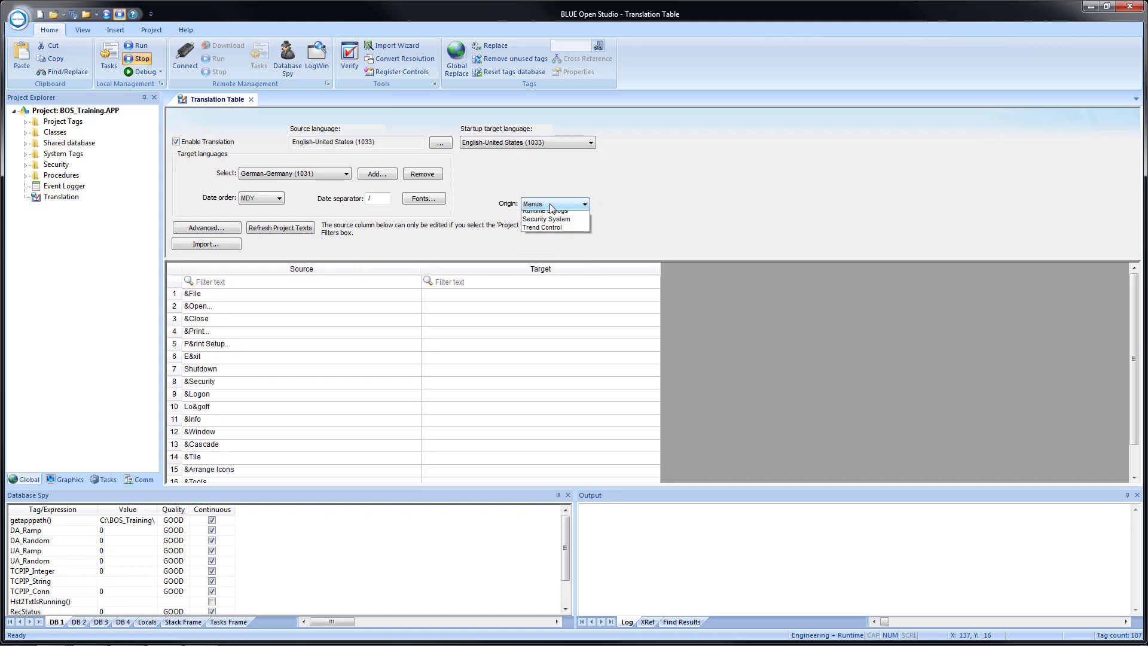
left_click(558, 240)
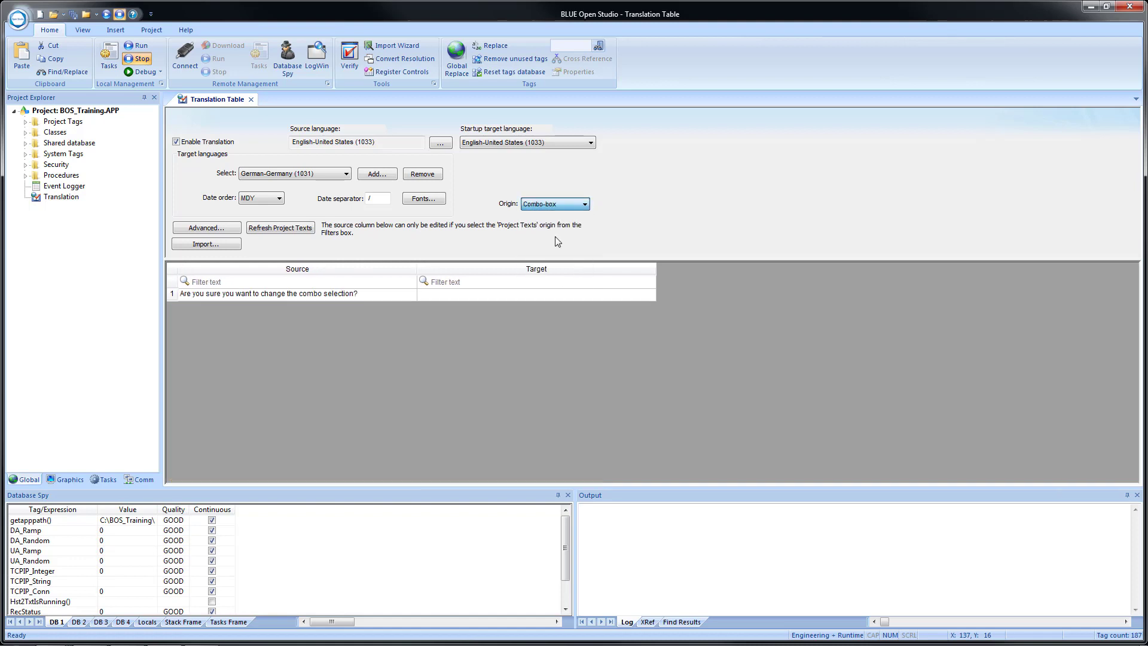
- Set the Origin filter to (All Texts) so every text is listed
left_click(561, 206)
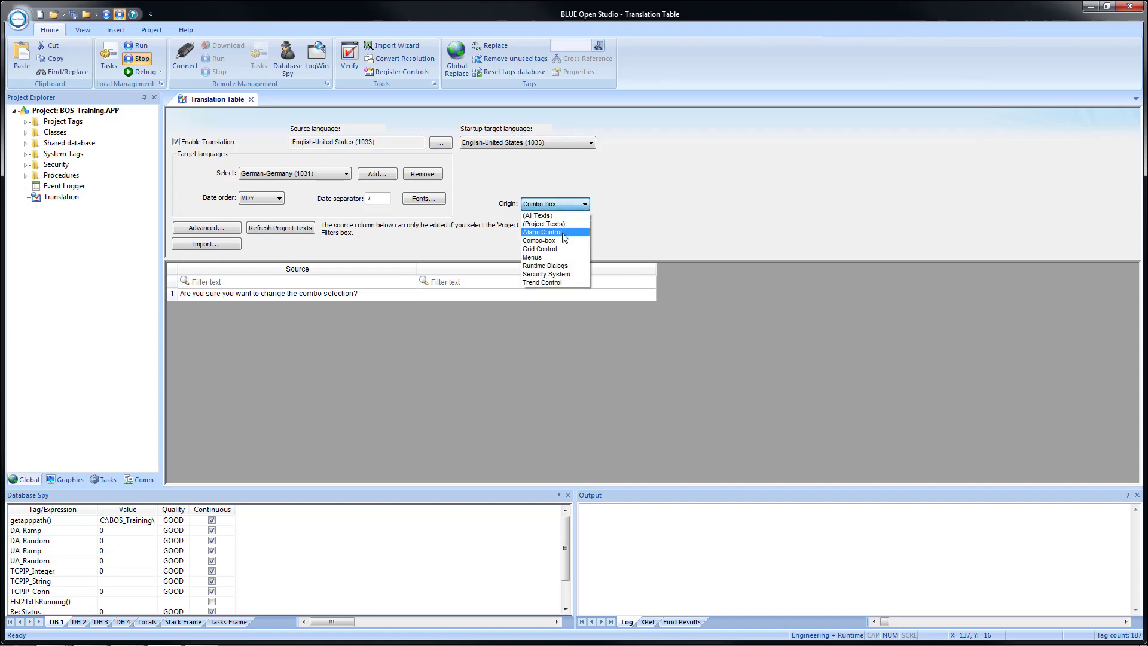
left_click(562, 232)
left_click(564, 206)
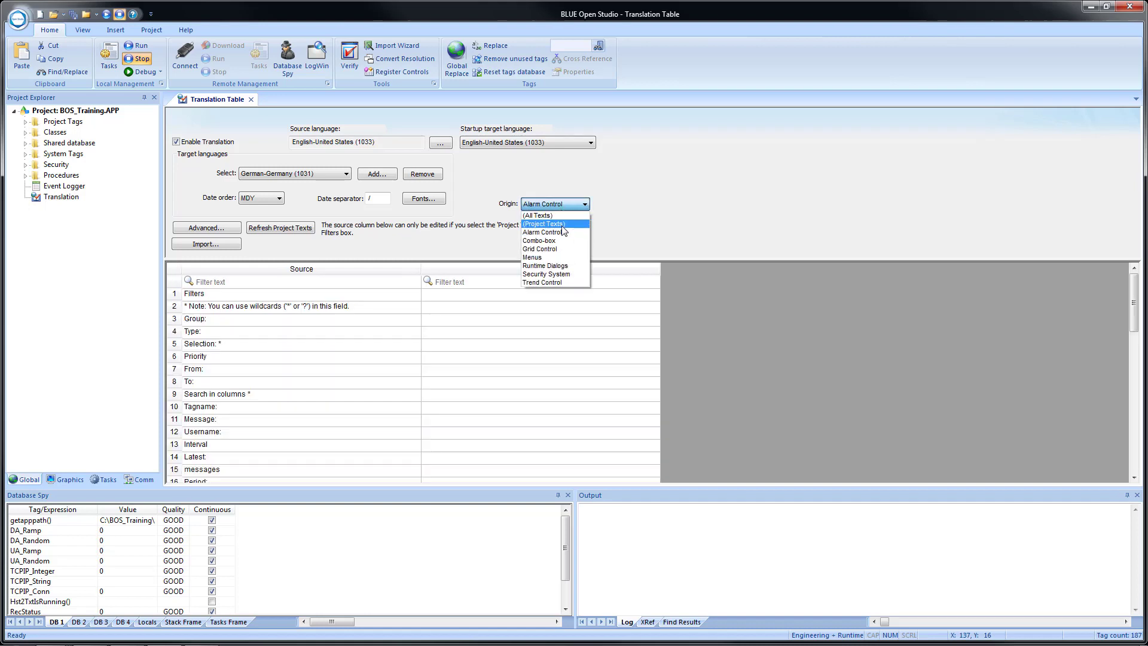
left_click(562, 217)
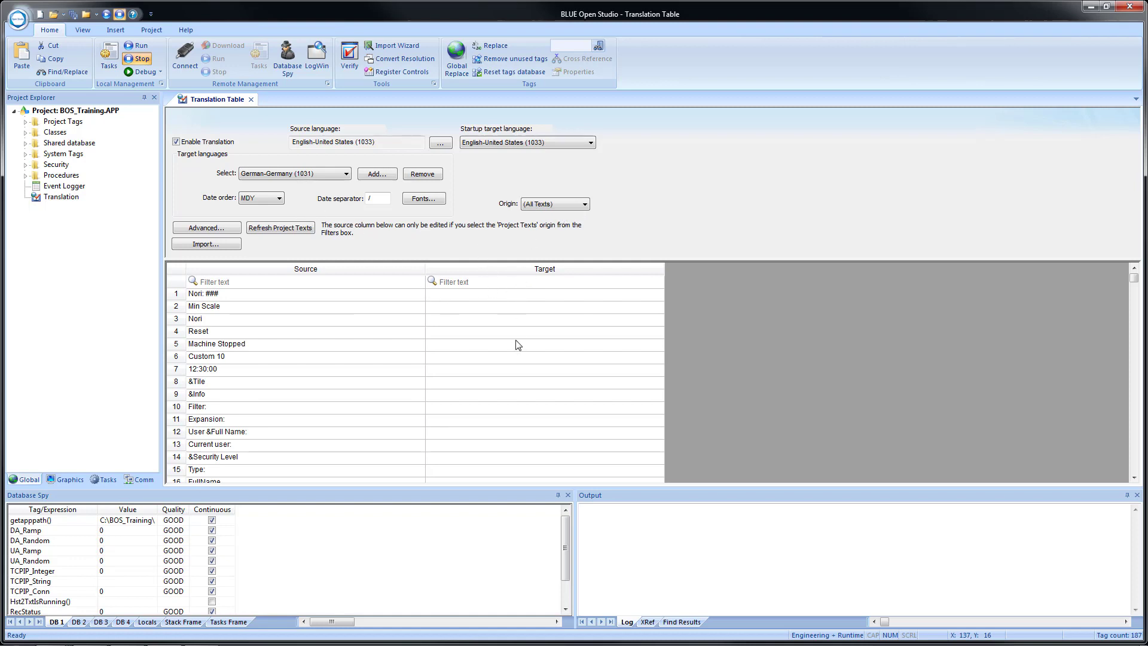
- Add French-France (1036) as another target language
left_click(376, 174)
left_click(482, 299)
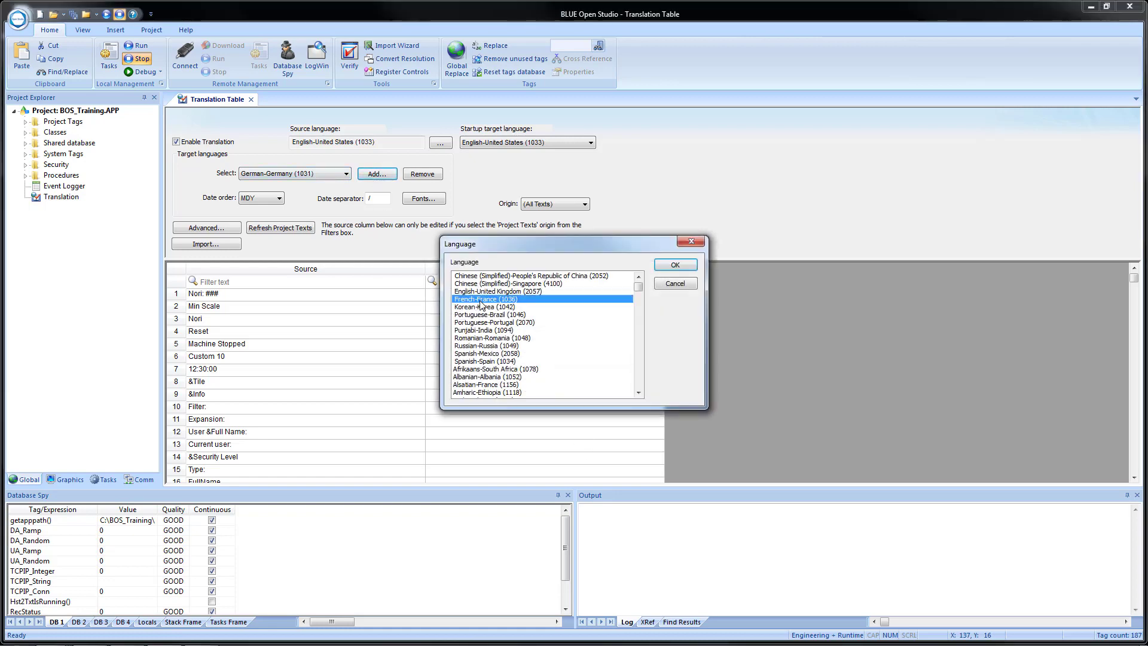
left_click(675, 264)
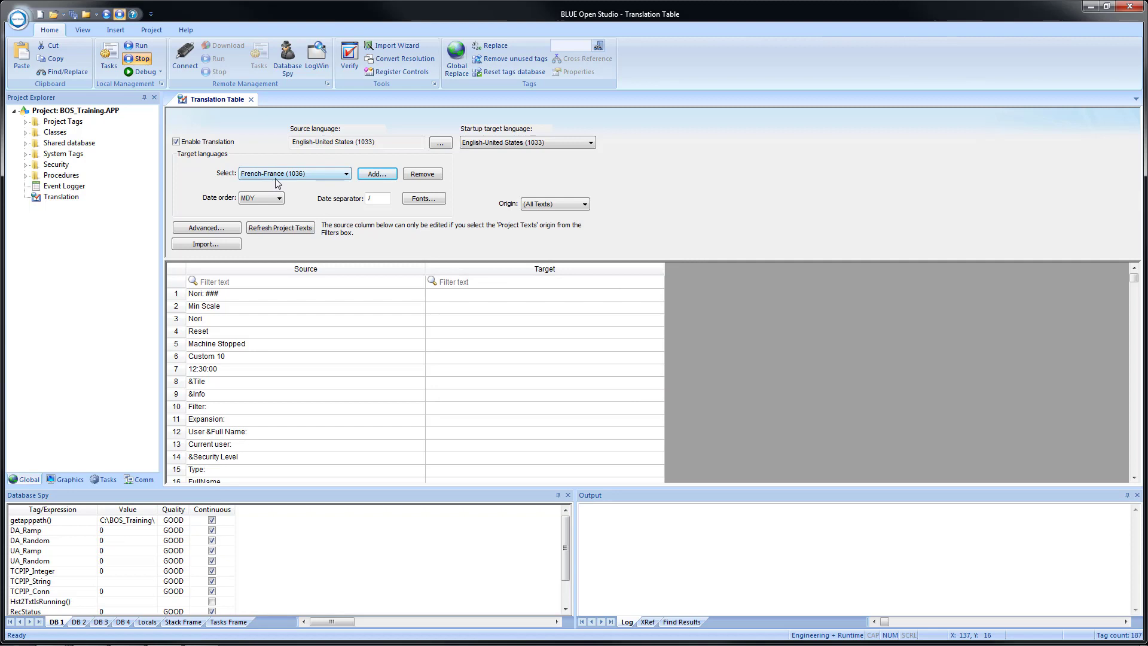
- Remove the French-France target language and select German-Germany (1031) as the working target
left_click(337, 177)
left_click(324, 185)
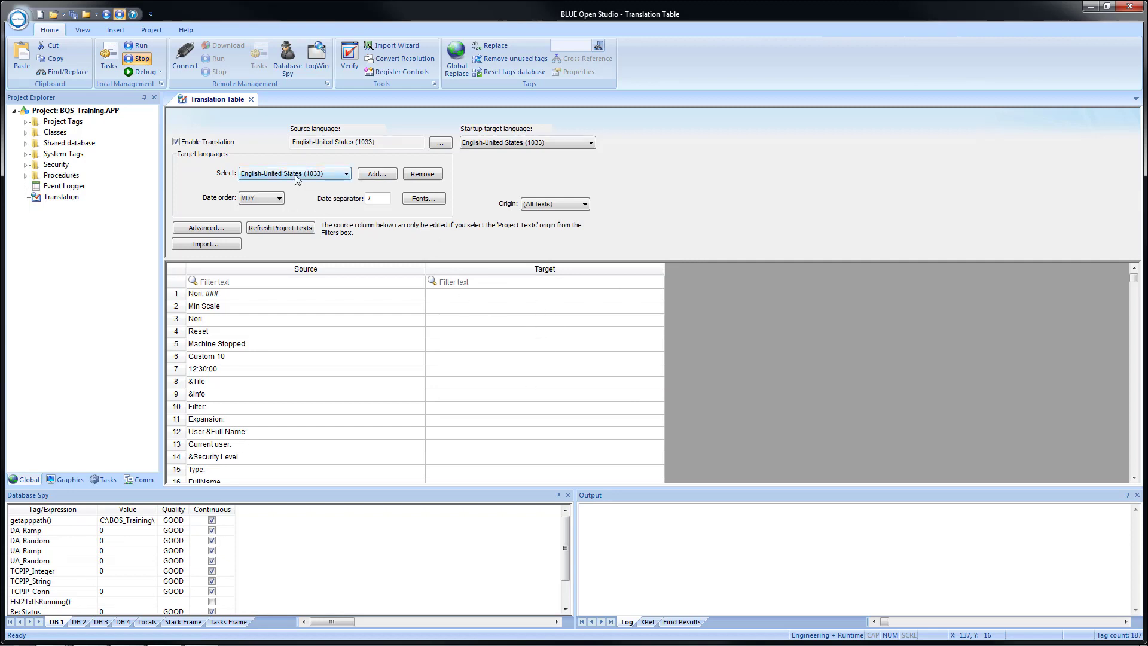
left_click(302, 173)
left_click(290, 202)
left_click(288, 174)
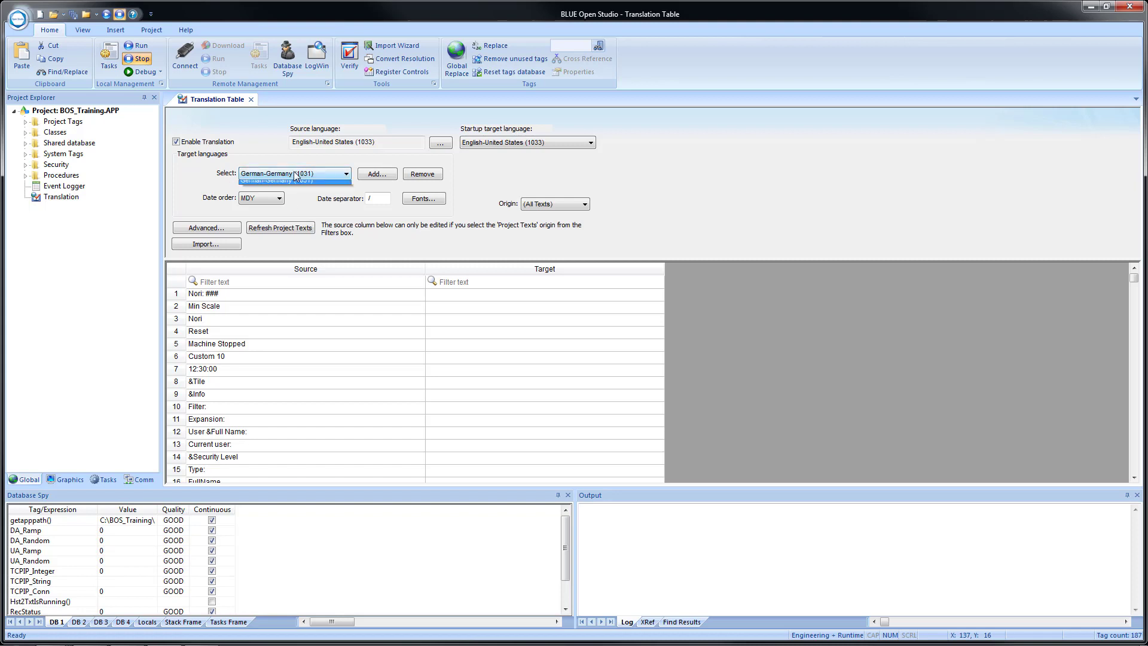
left_click(289, 194)
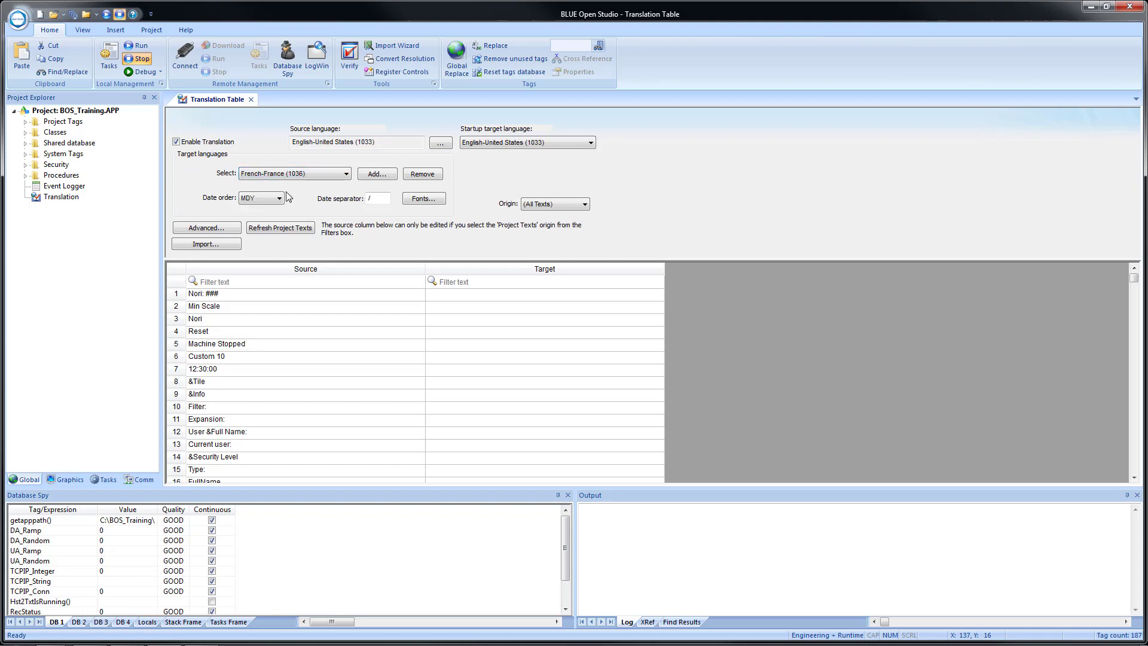
left_click(422, 174)
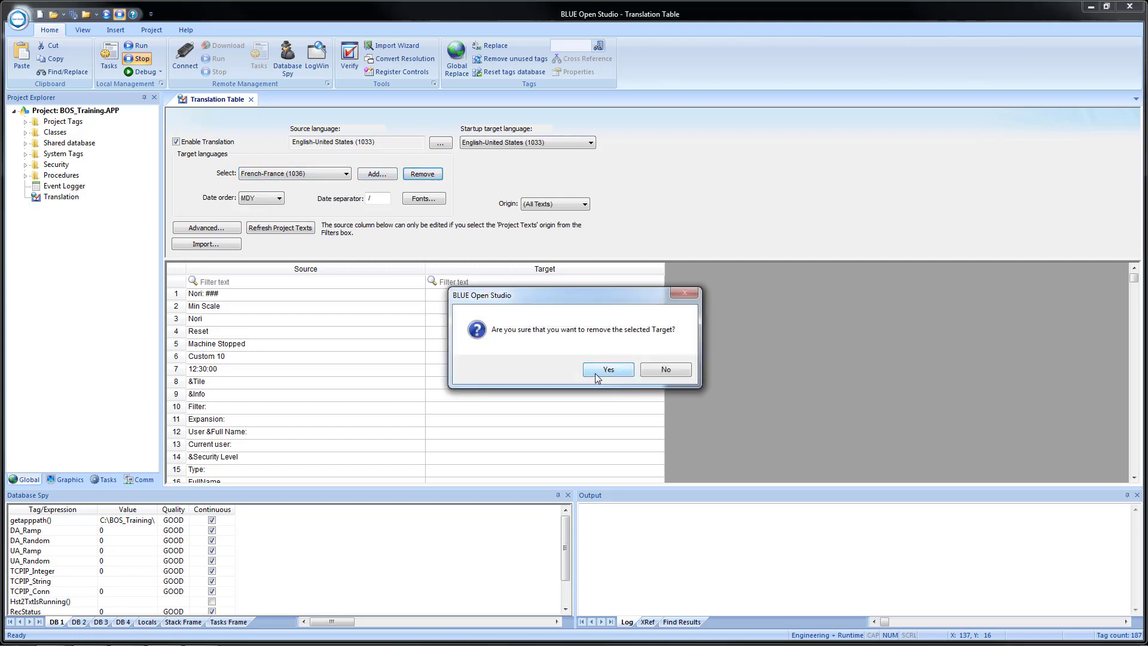
left_click(597, 374)
left_click(316, 177)
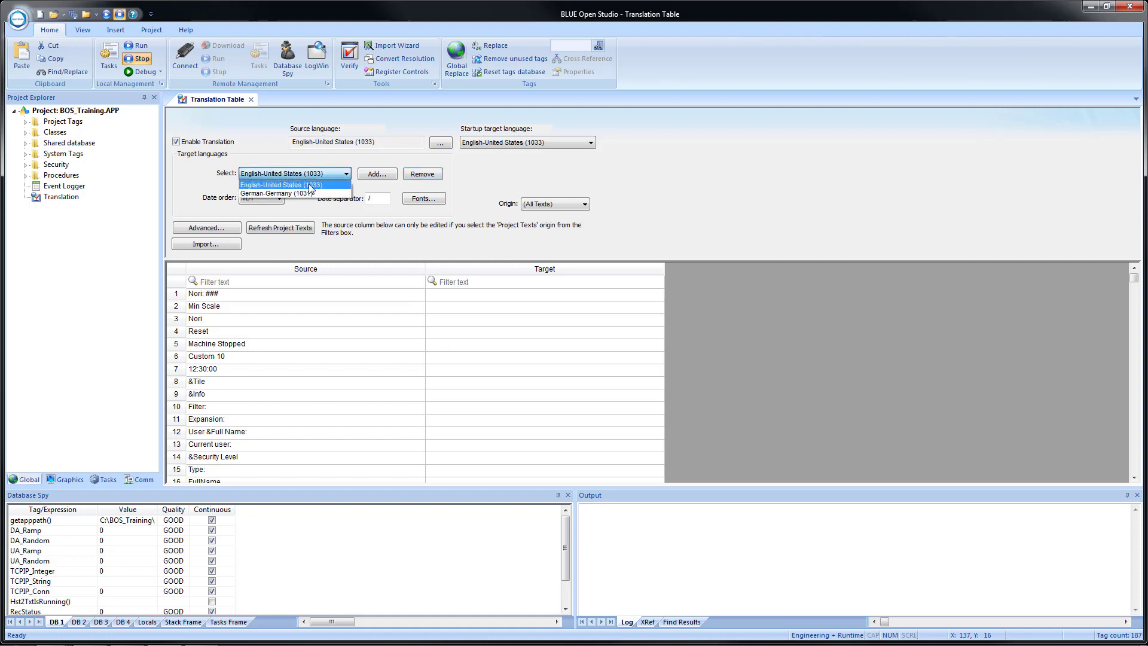
left_click(289, 194)
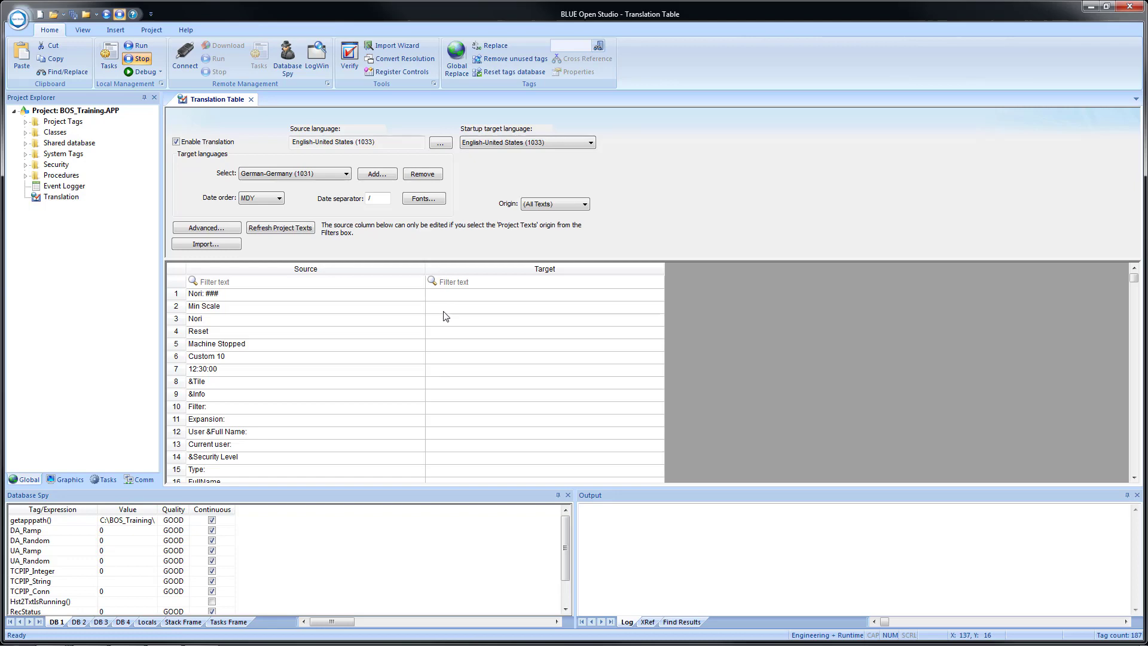
- Open Multi-Language.xls from C:\BOS Training Files in Excel
key("super+e")
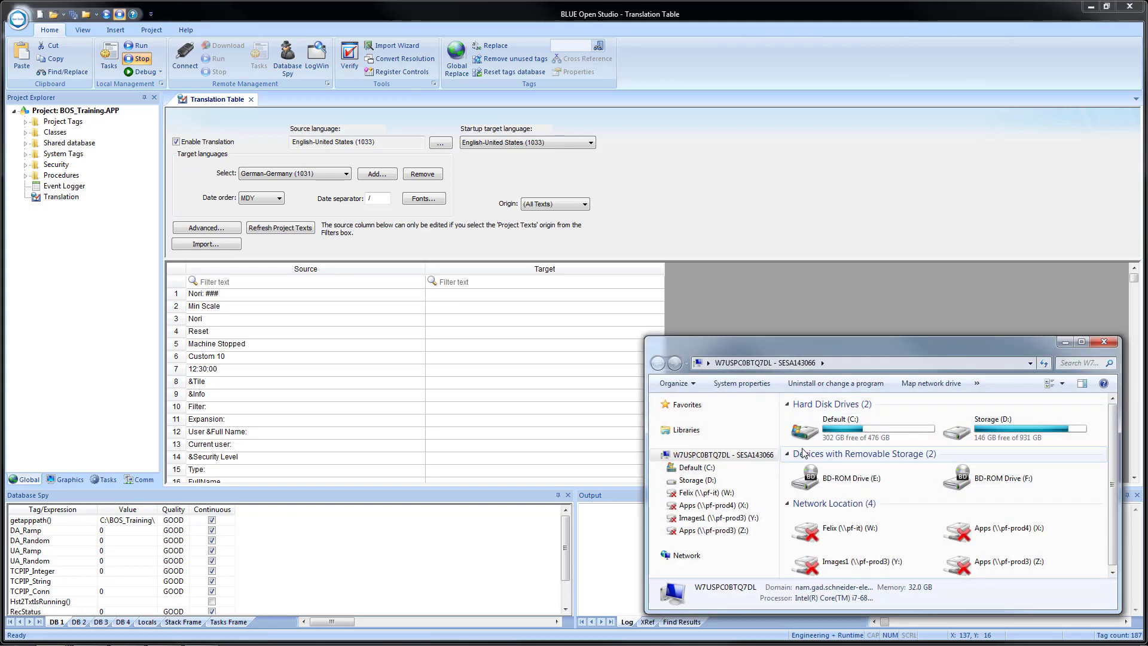
double_click(840, 435)
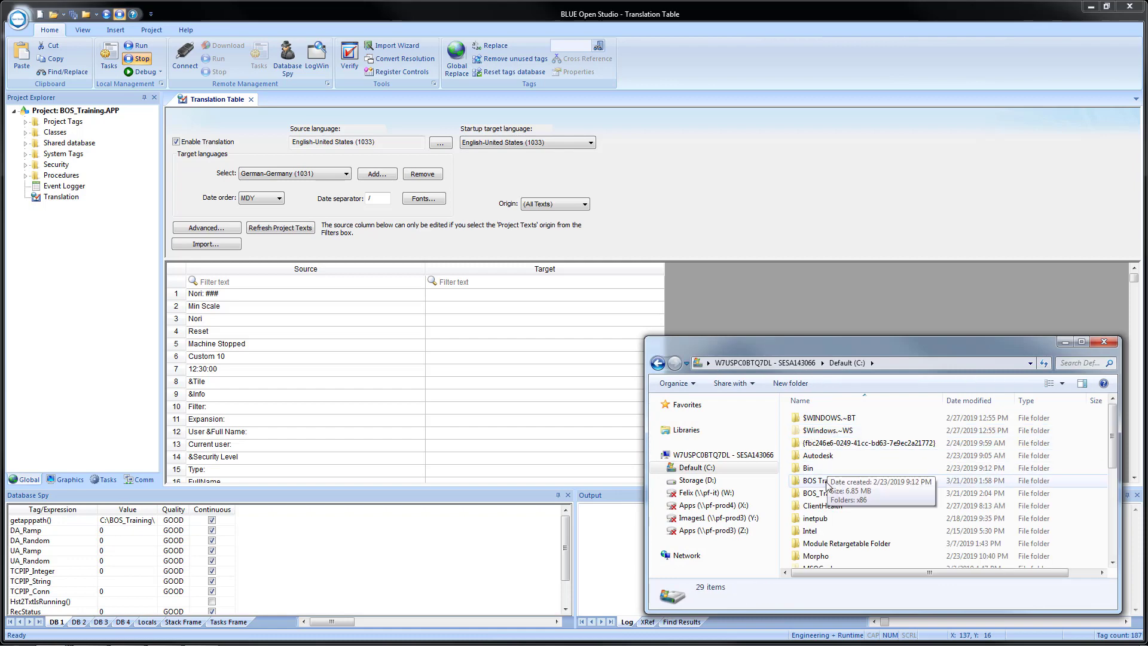
double_click(837, 481)
scroll(837, 480, "down", 2)
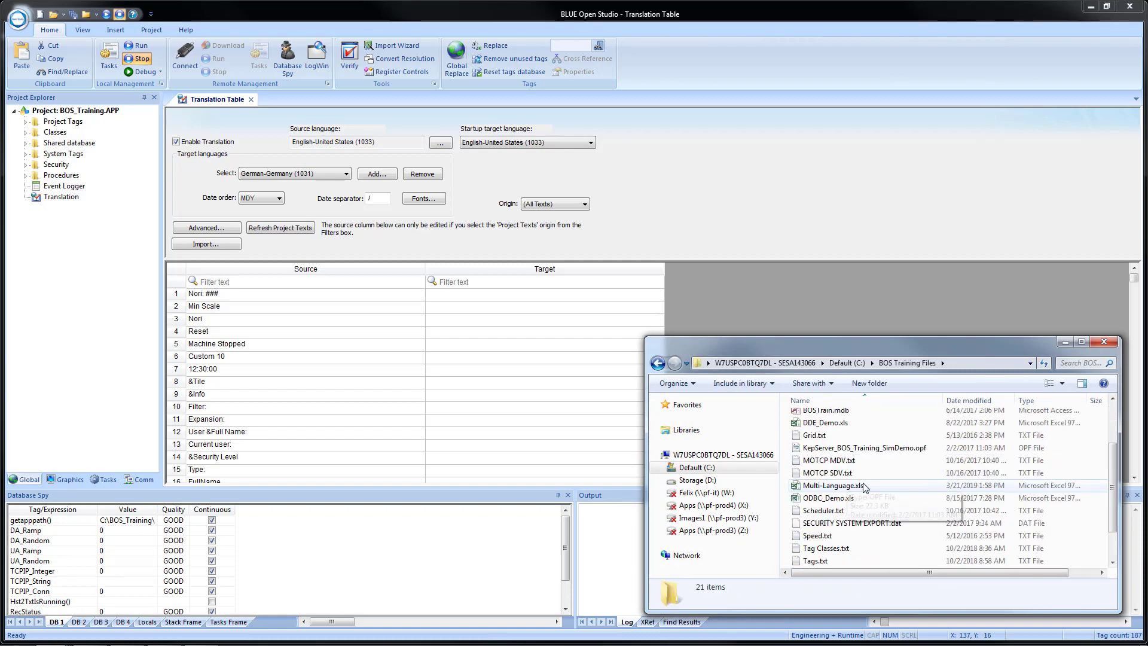
left_click(831, 487)
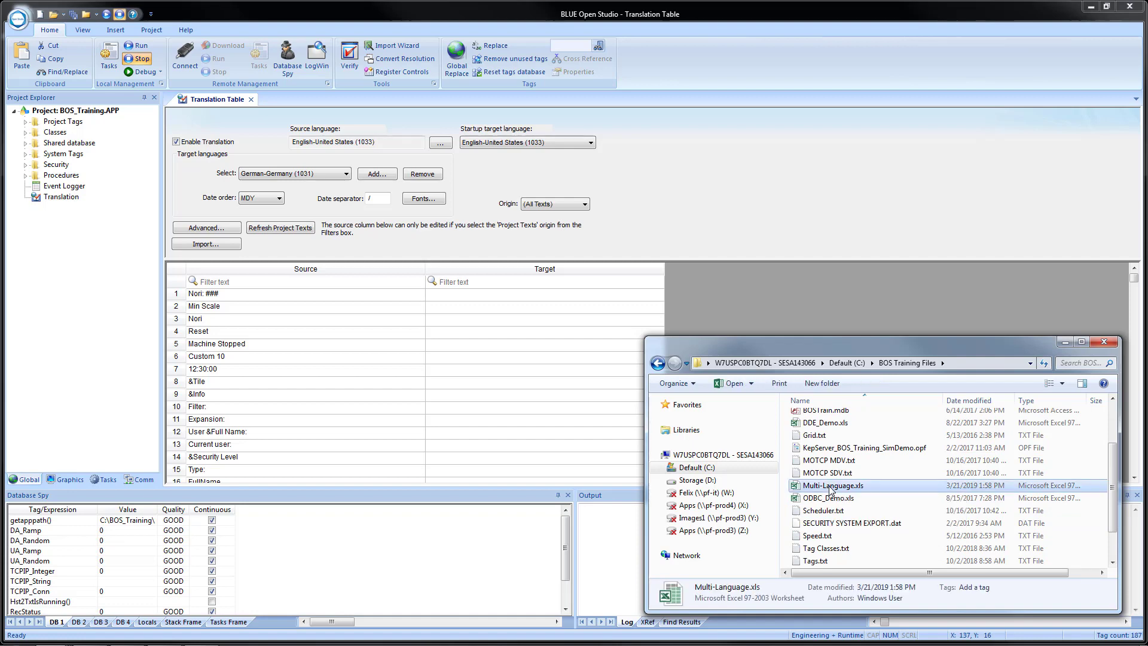
double_click(831, 487)
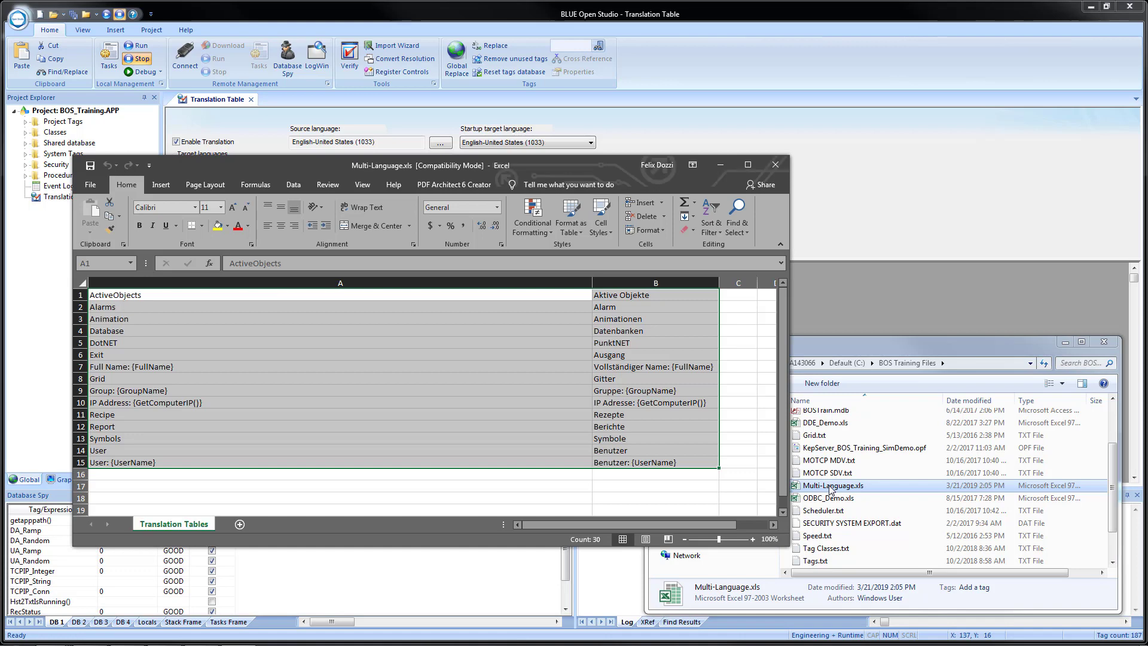
- Maximize the workbook and copy the English–German pairs in cells A1:B15
left_click(747, 165)
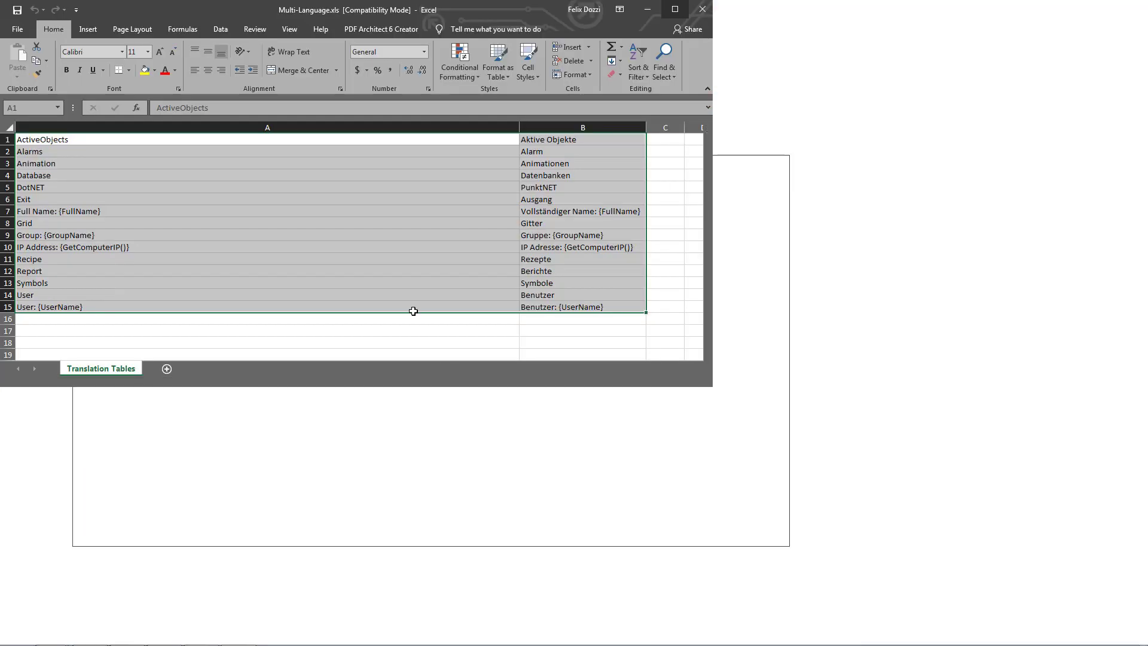
left_click(197, 393)
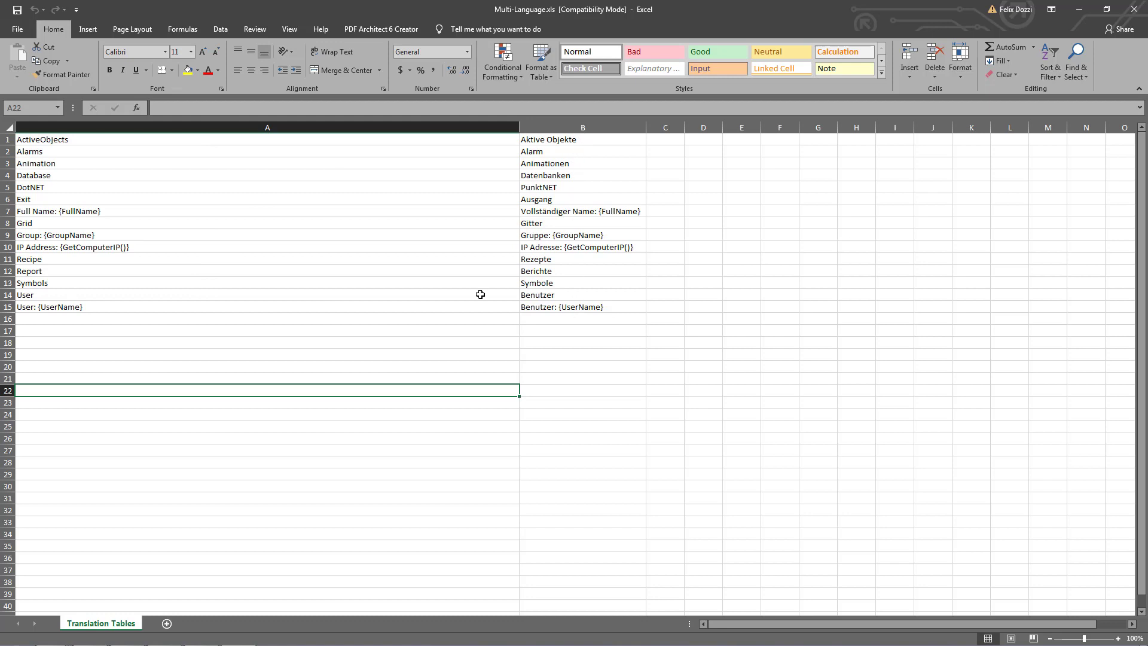
left_click(248, 176)
left_click_drag(190, 141, 573, 310)
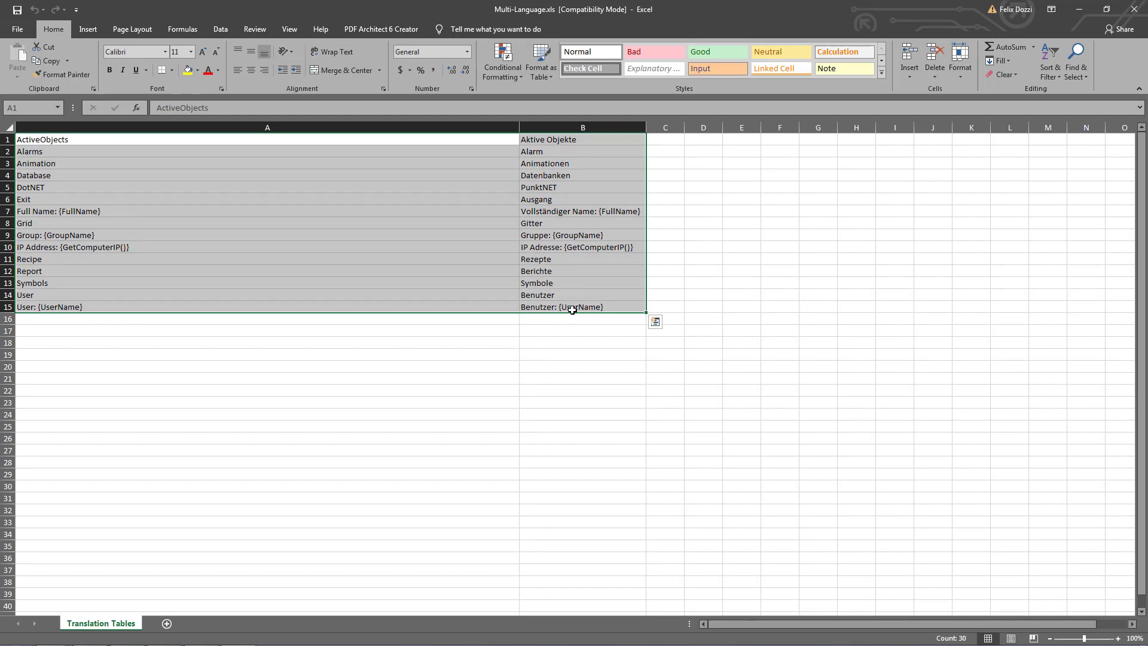
key("ctrl+c")
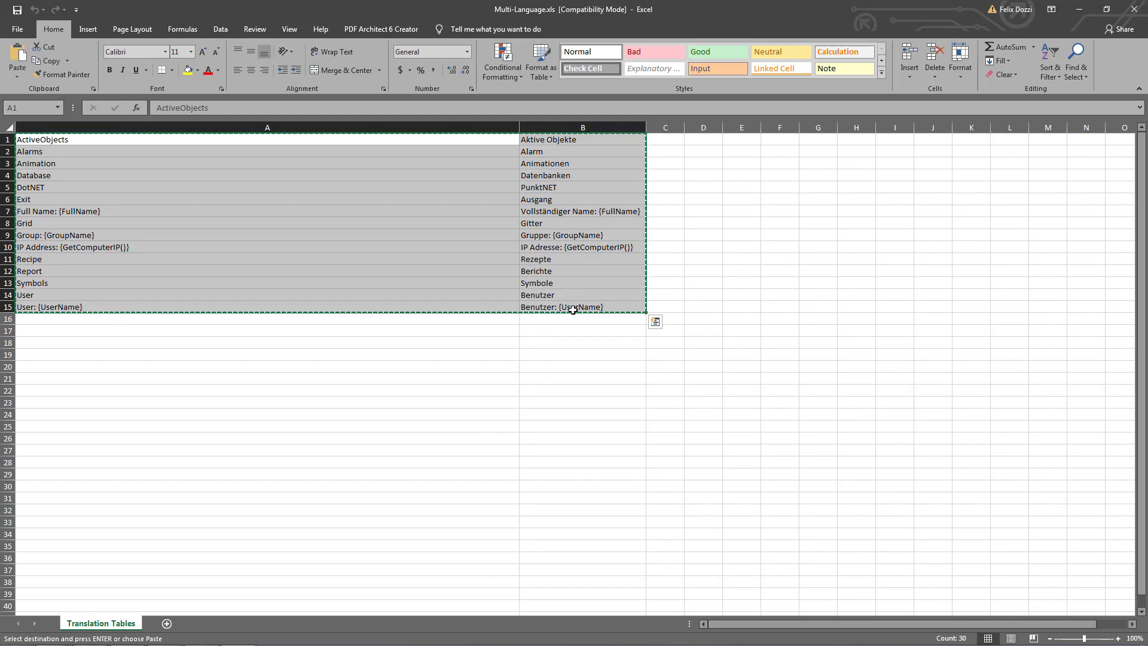
key("ctrl+q")
- Clear the old Source column and paste the 15 pairs from the first Source row
left_click(1079, 9)
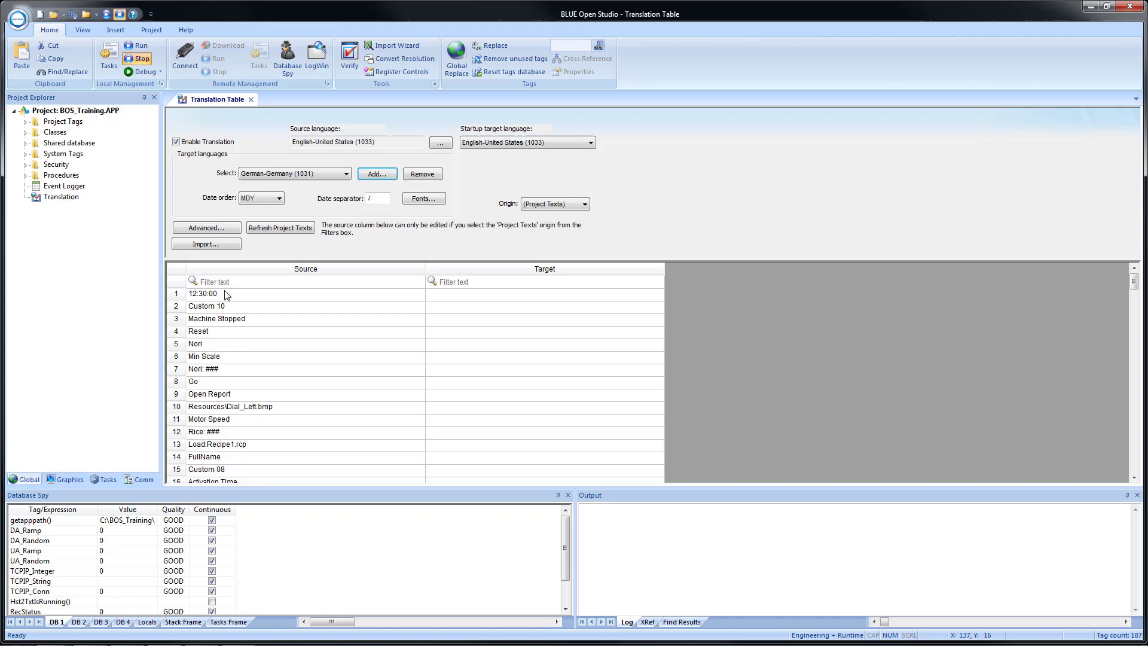
left_click(249, 270)
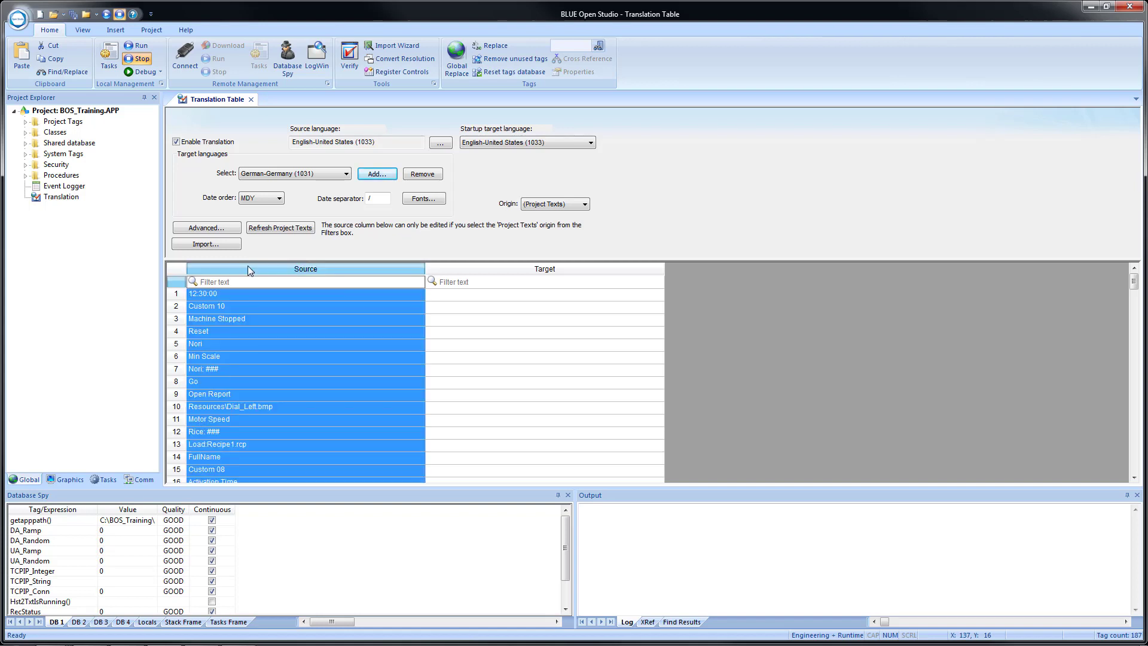
key("Delete")
left_click(265, 296)
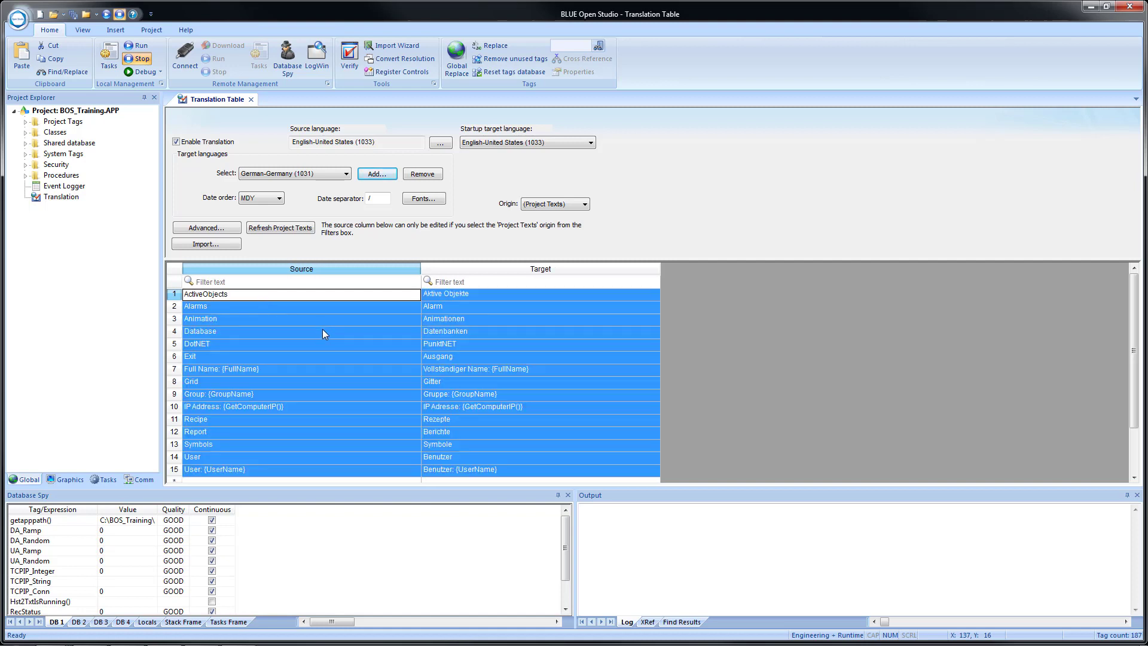
scroll(322, 328, "down", 1)
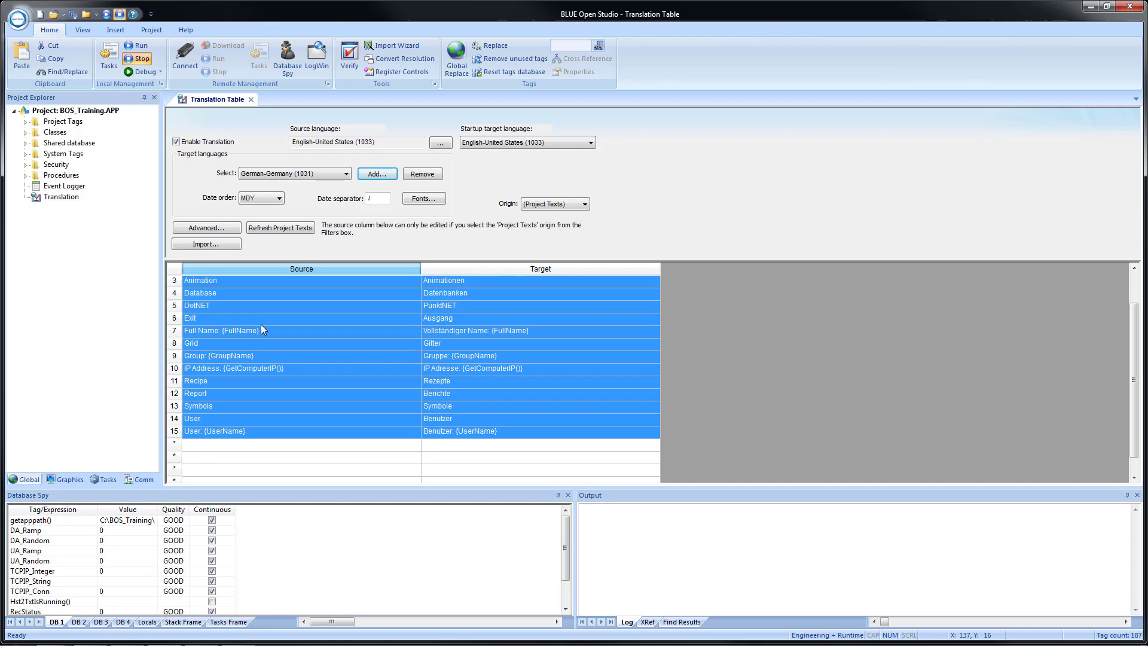
scroll(261, 324, "up", 1)
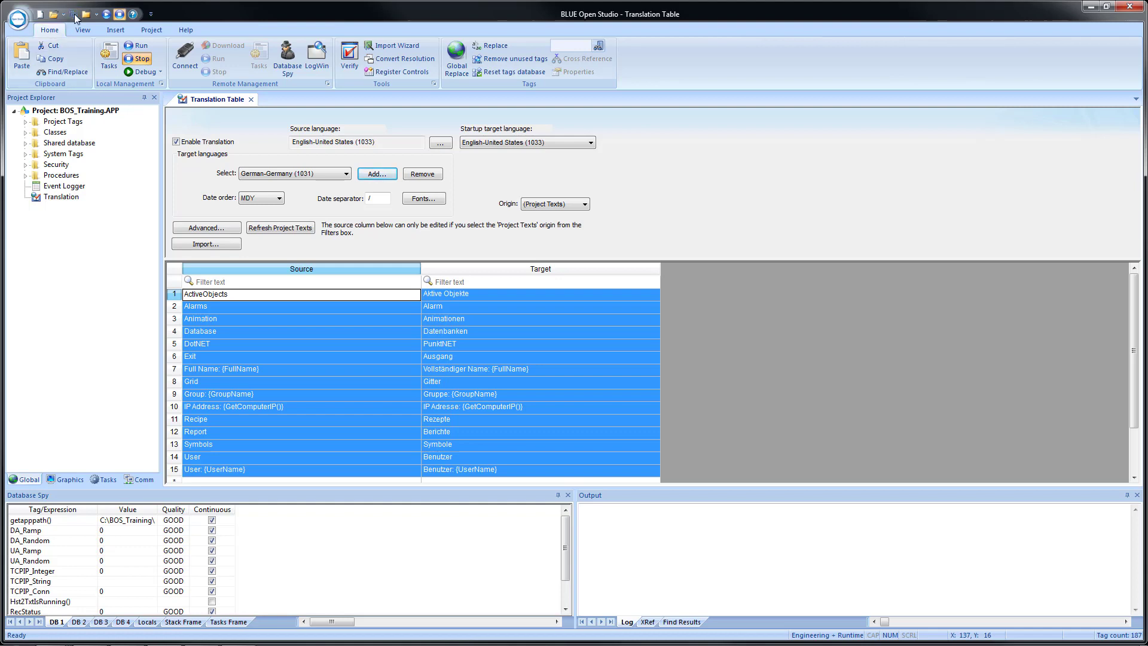
- Close the Translation Table and open the Header screen from the Graphics tab
left_click(252, 99)
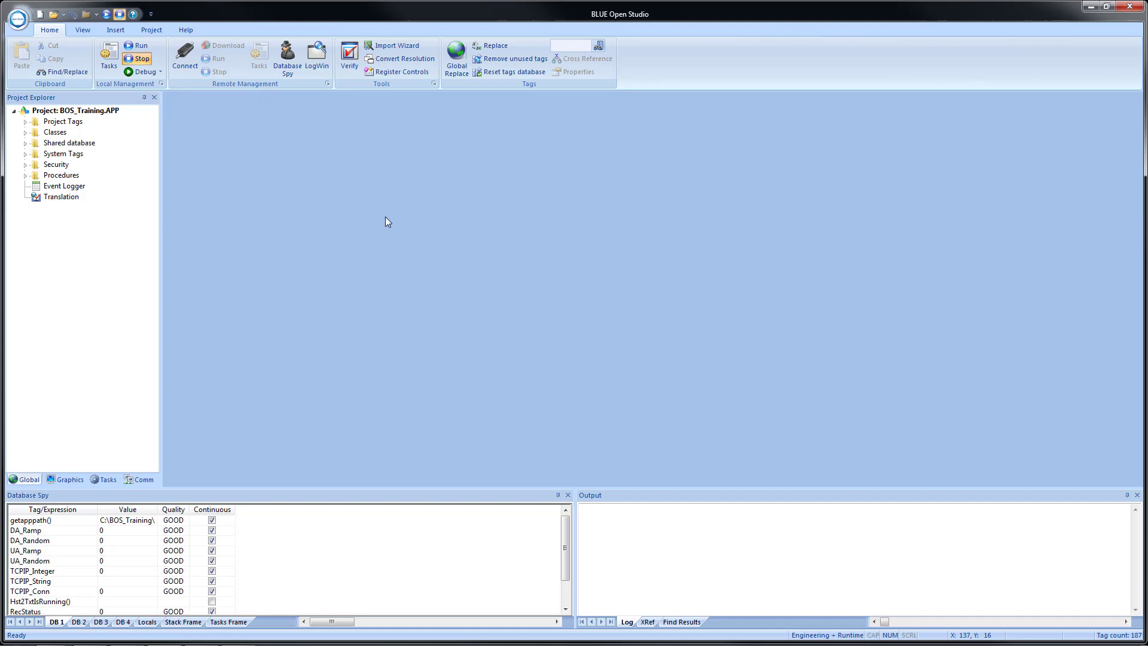
left_click(74, 482)
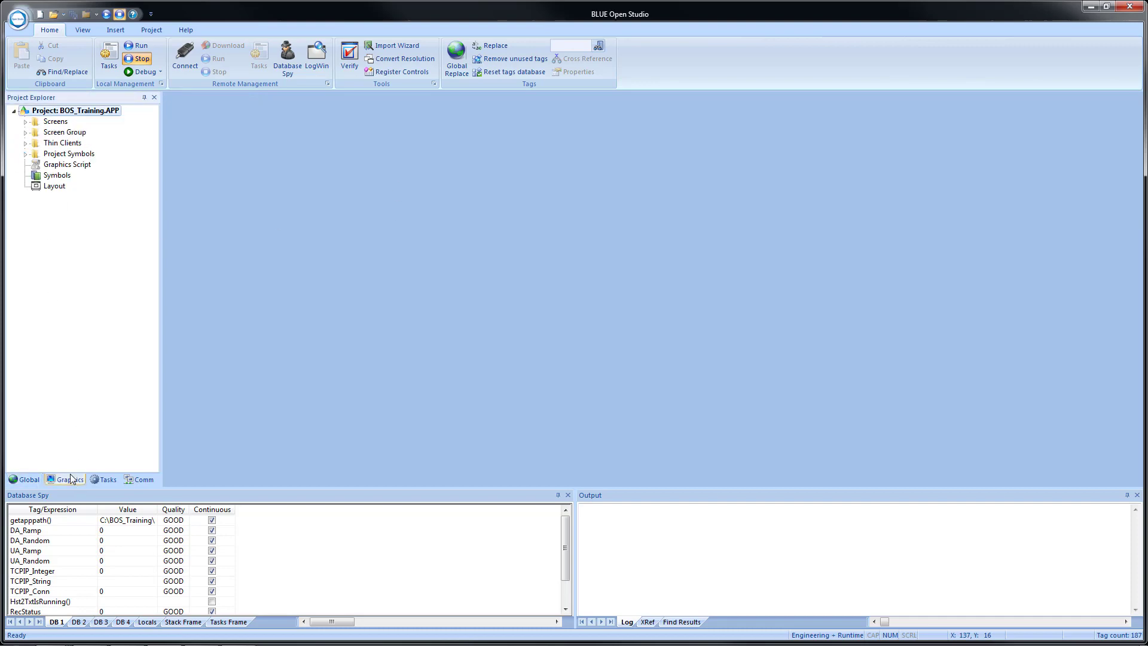
left_click(26, 123)
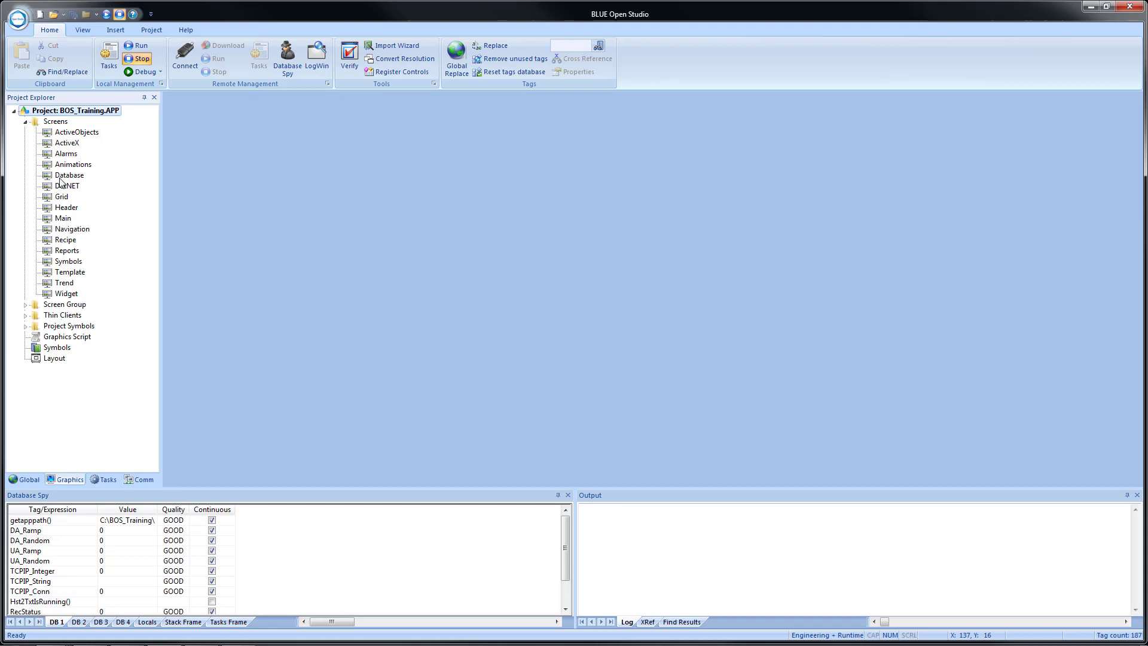
double_click(67, 209)
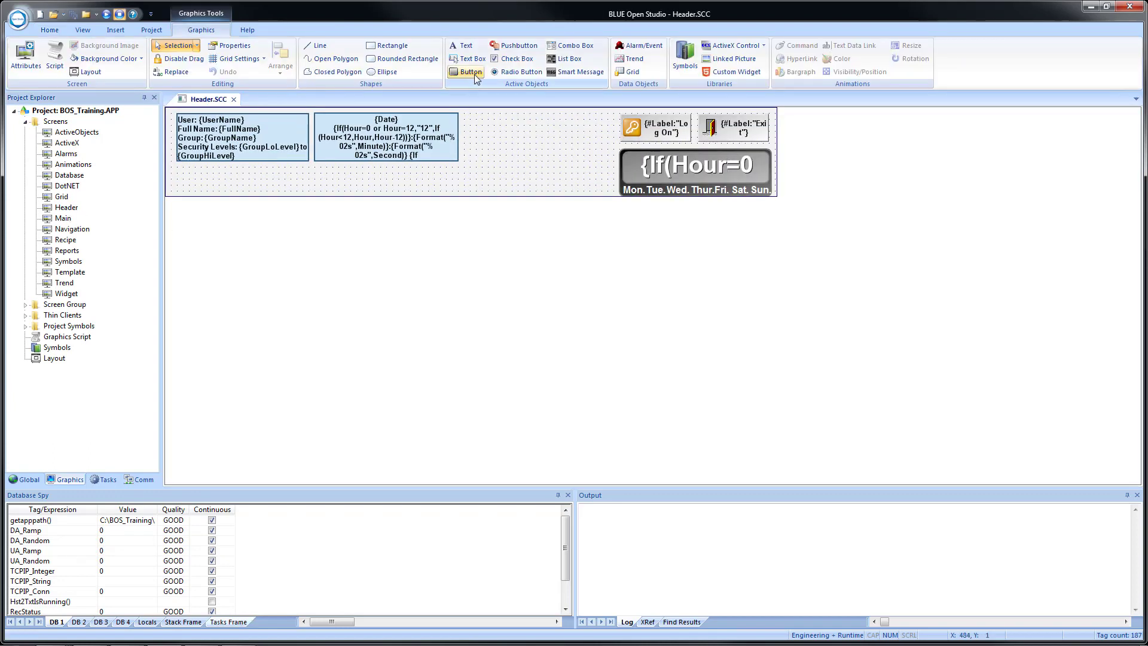
- Draw a button below the date display, caption it English, and reach its Command page
left_click(472, 73)
mouse_move(321, 168)
left_mouse_down()
mouse_move(388, 197)
mouse_move(332, 177)
left_mouse_up()
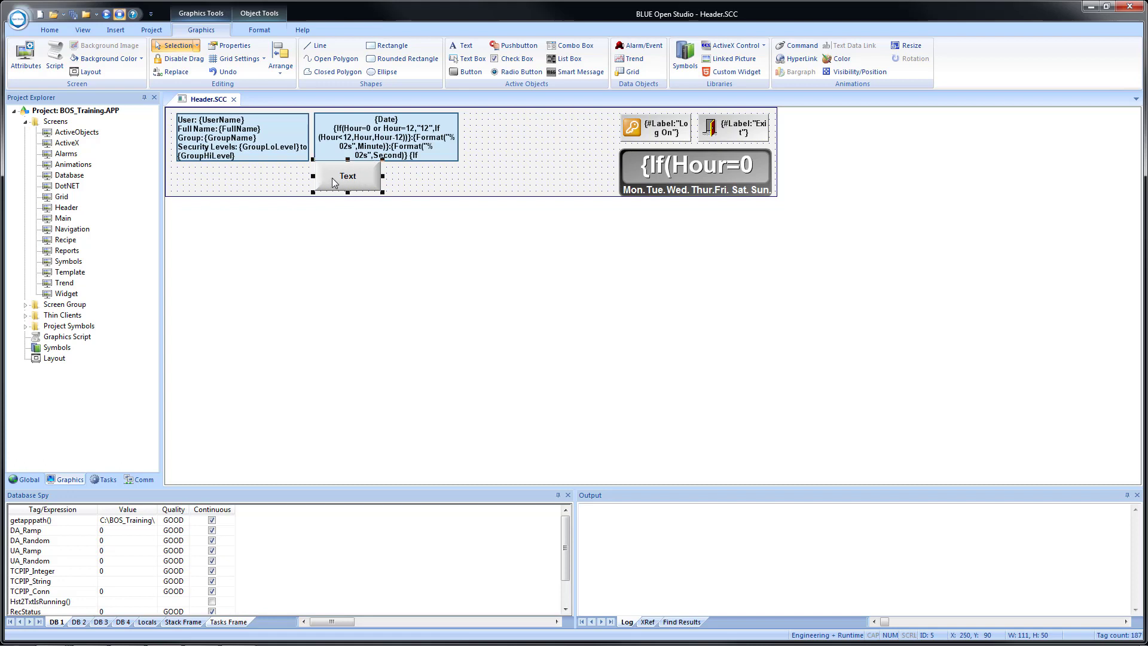
double_click(332, 178)
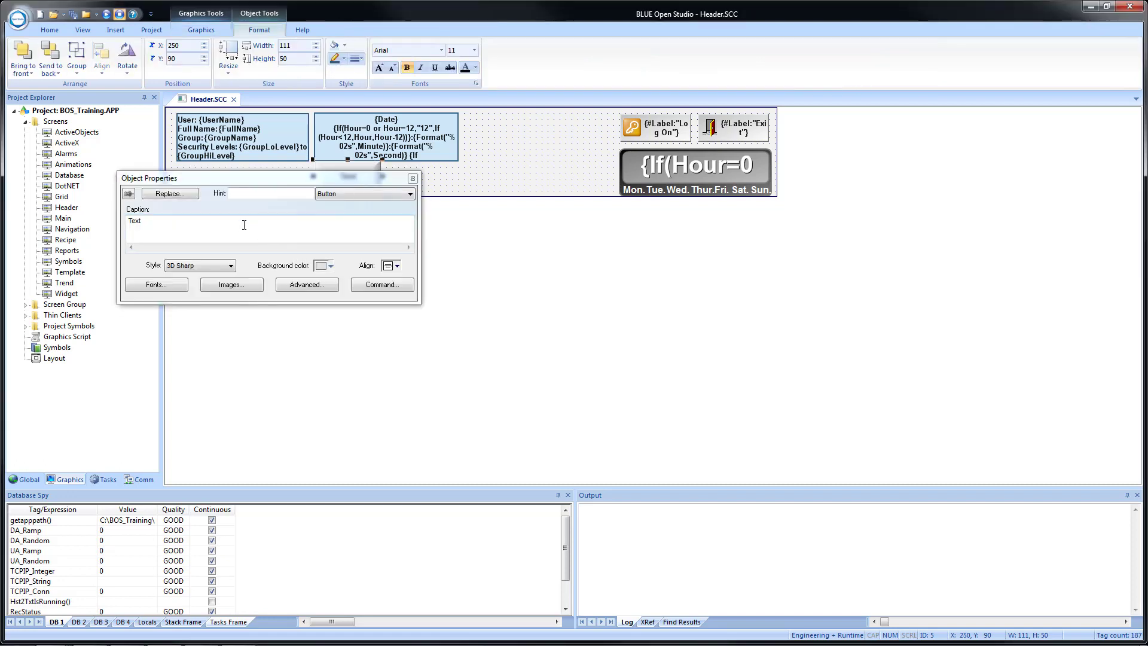
double_click(135, 221)
type("English")
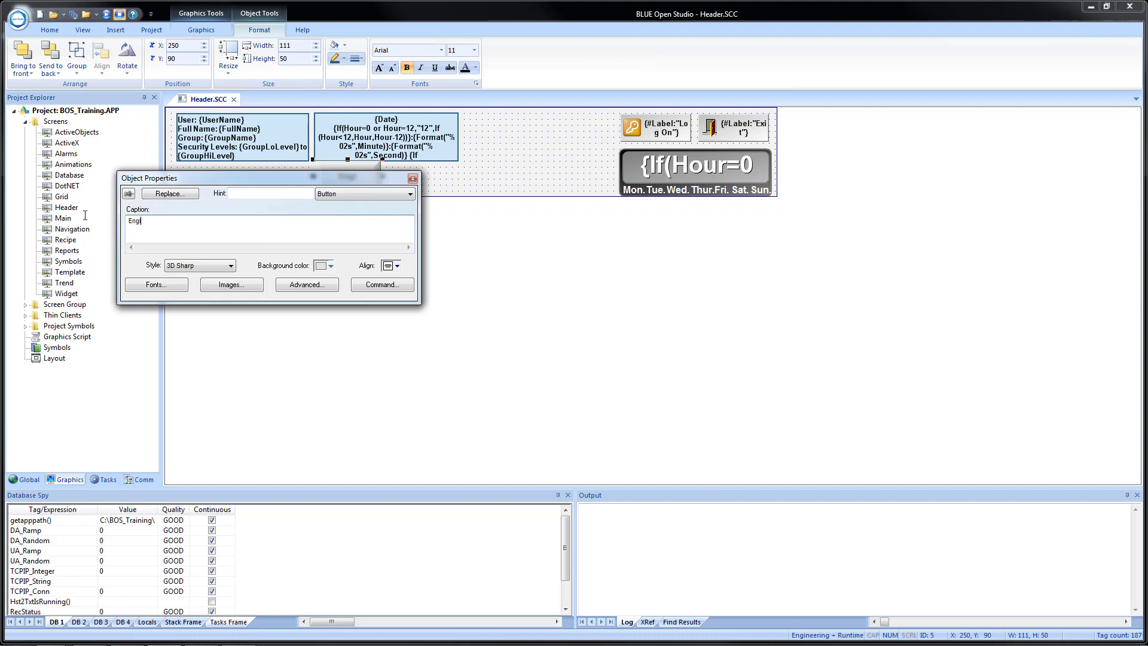
left_click(392, 282)
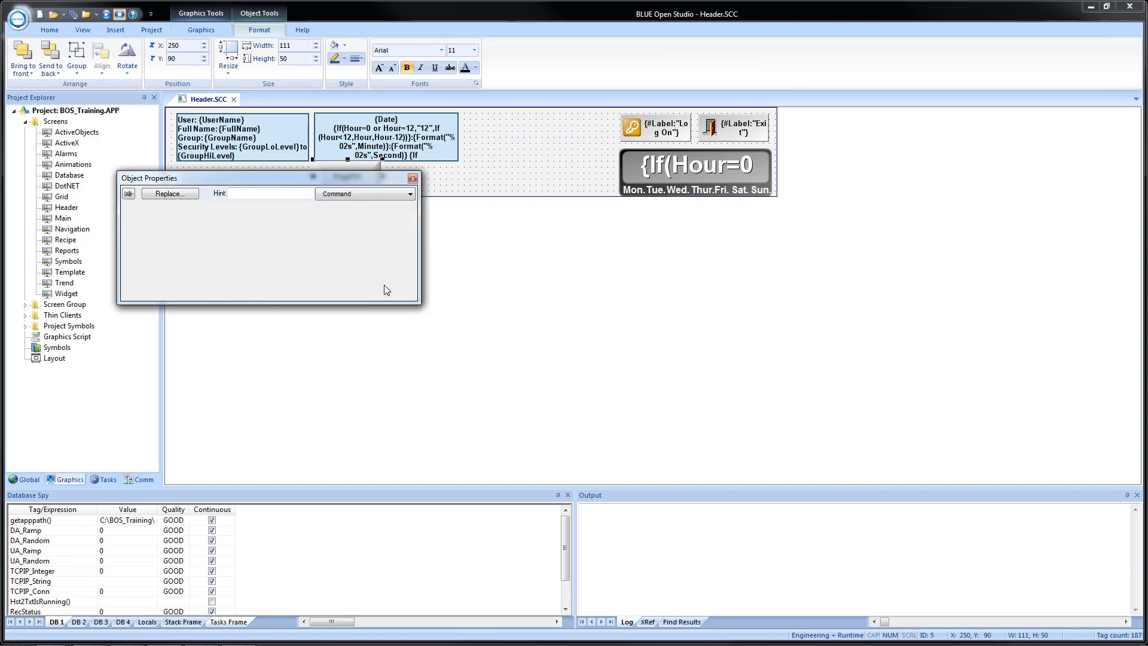
- Enter $SetLanguage(1033) as the English button's On Up VBScript command
left_click(209, 228)
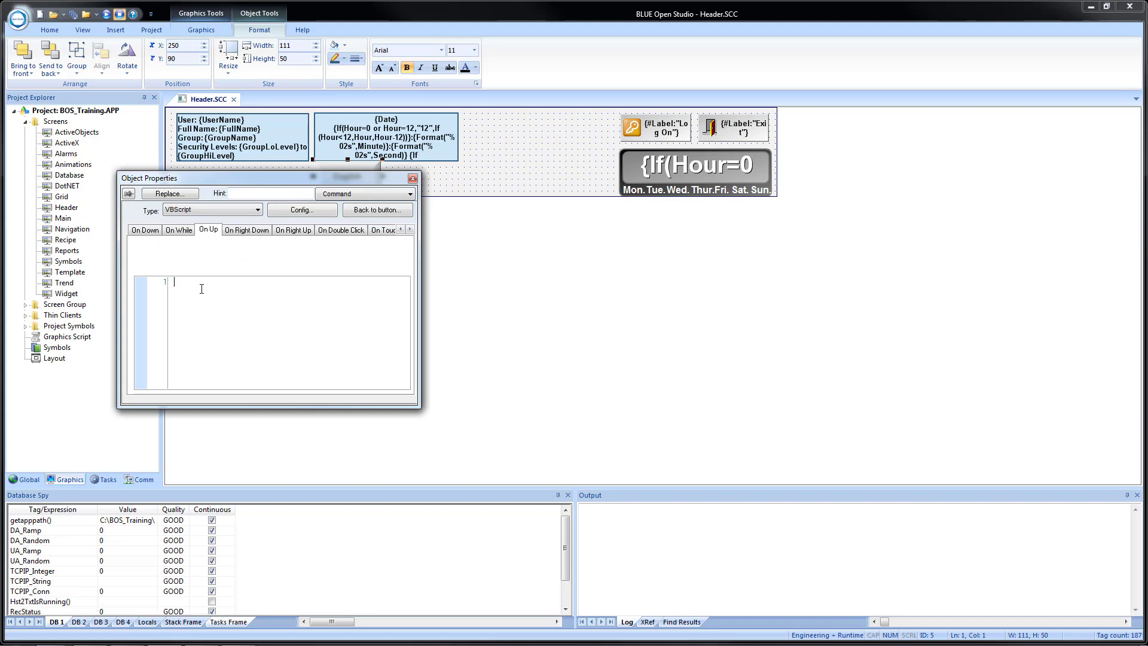
type("$")
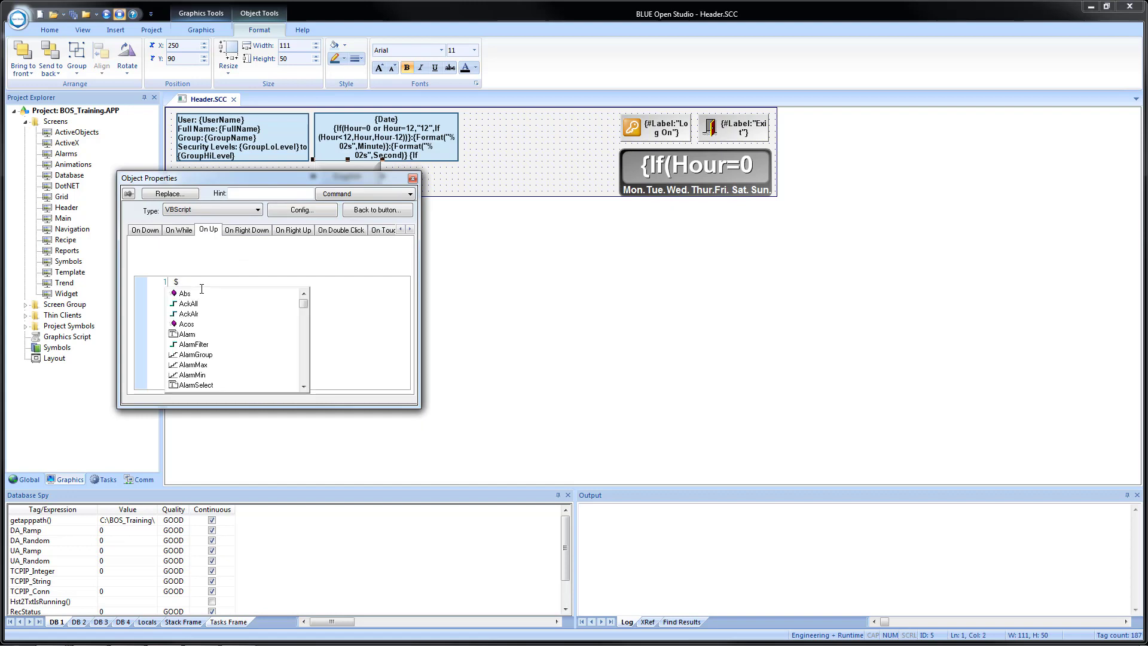
type("SetL")
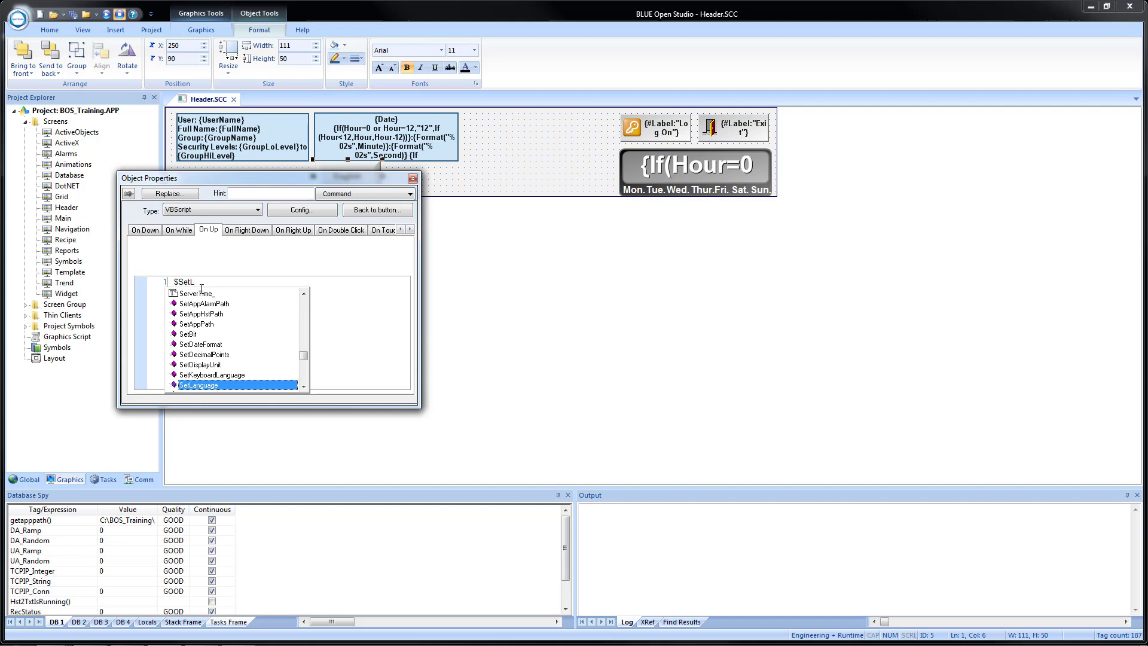
type("anguage(")
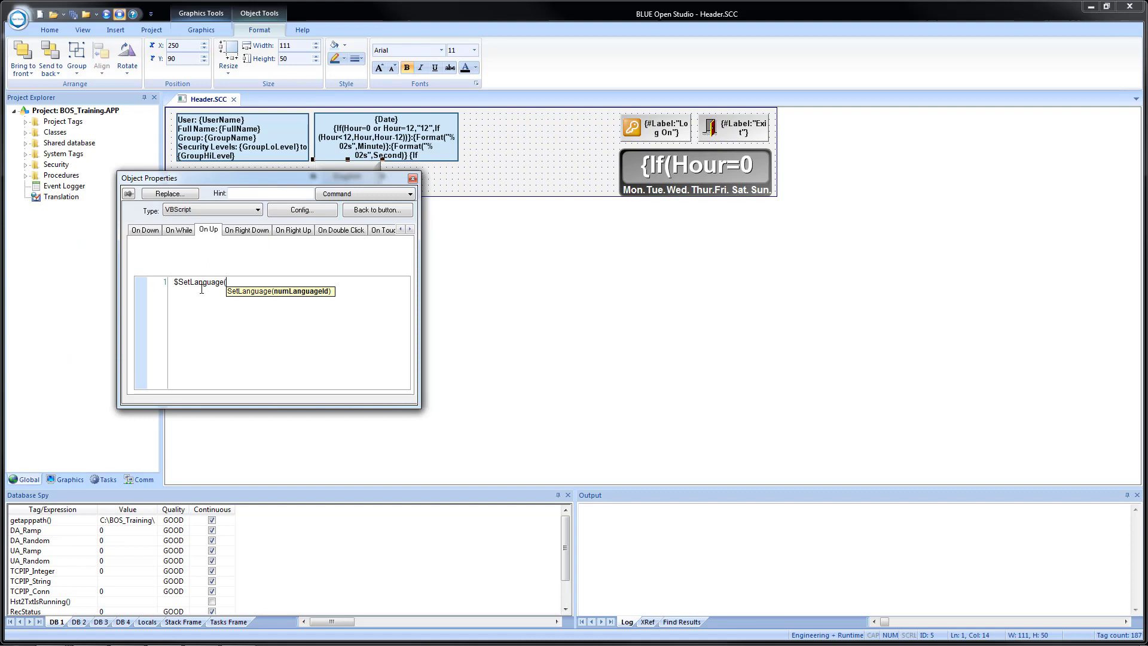
type("1033)")
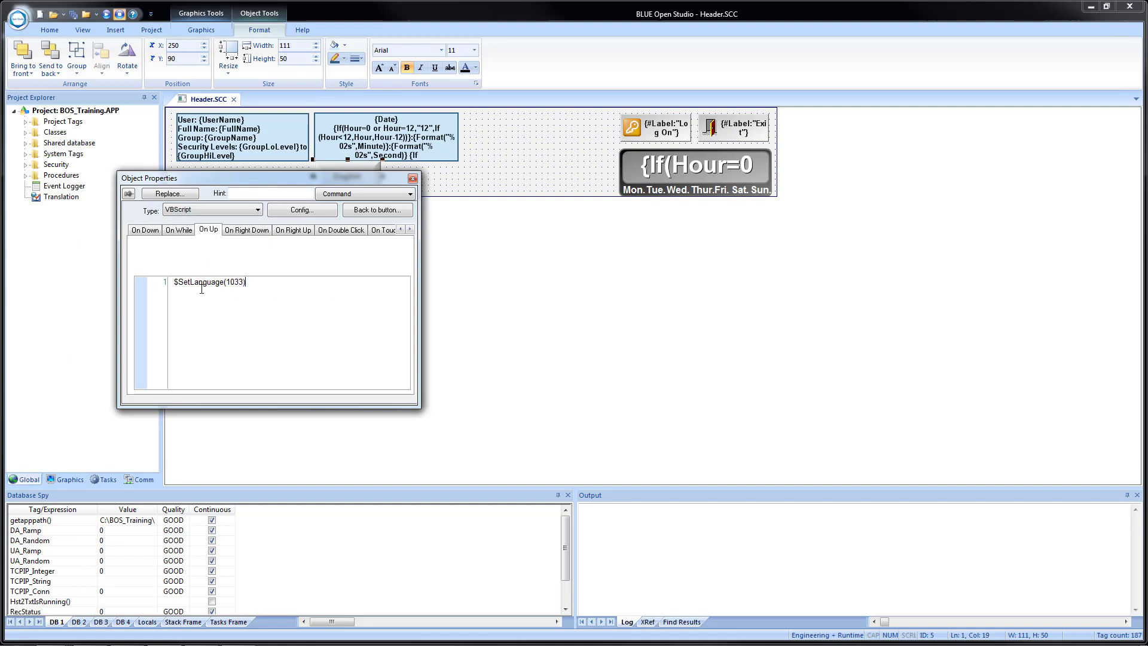
- Copy the English button to its right and change the copy's script to $SetLanguage(1031)
left_click(412, 178)
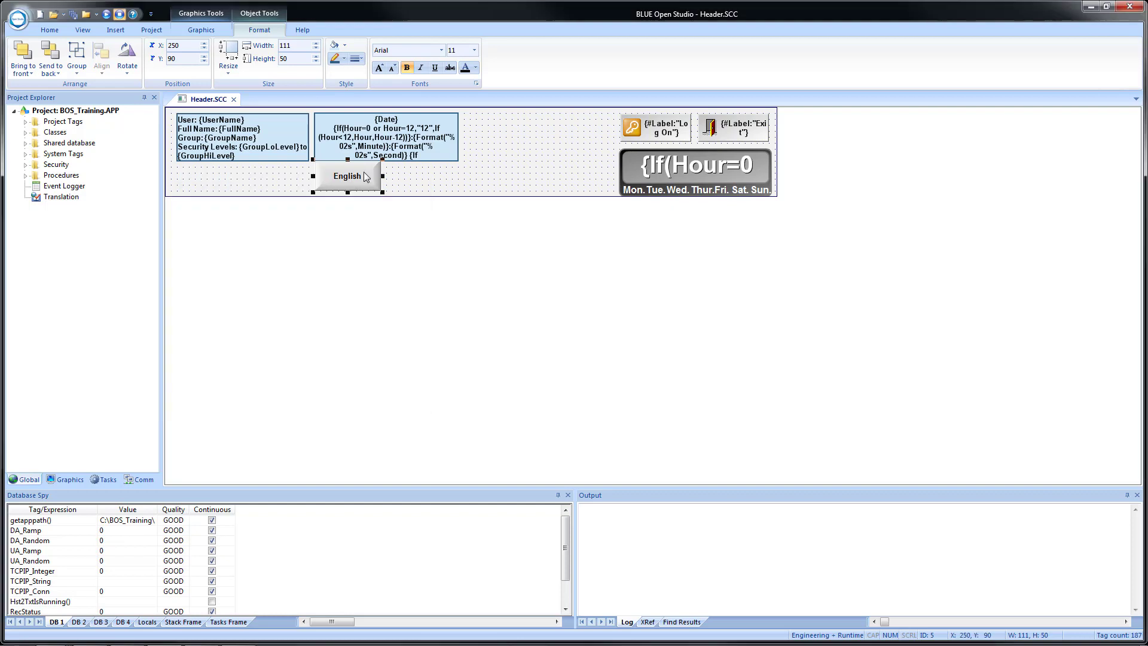
left_click_drag(354, 177, 433, 182)
key("Escape")
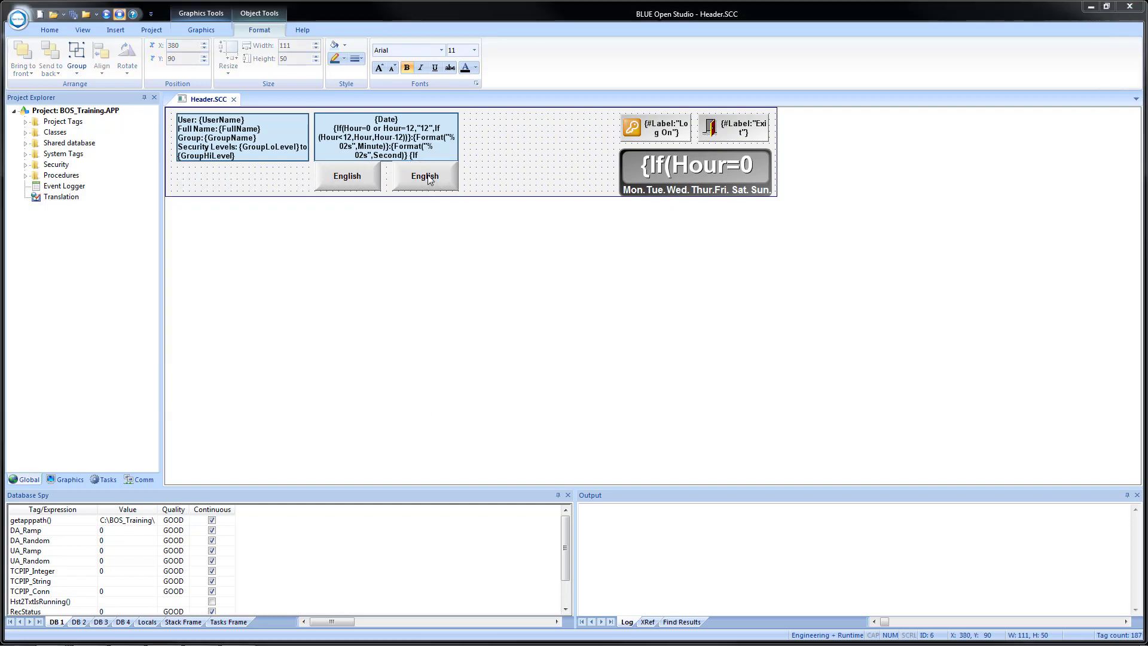
double_click(429, 180)
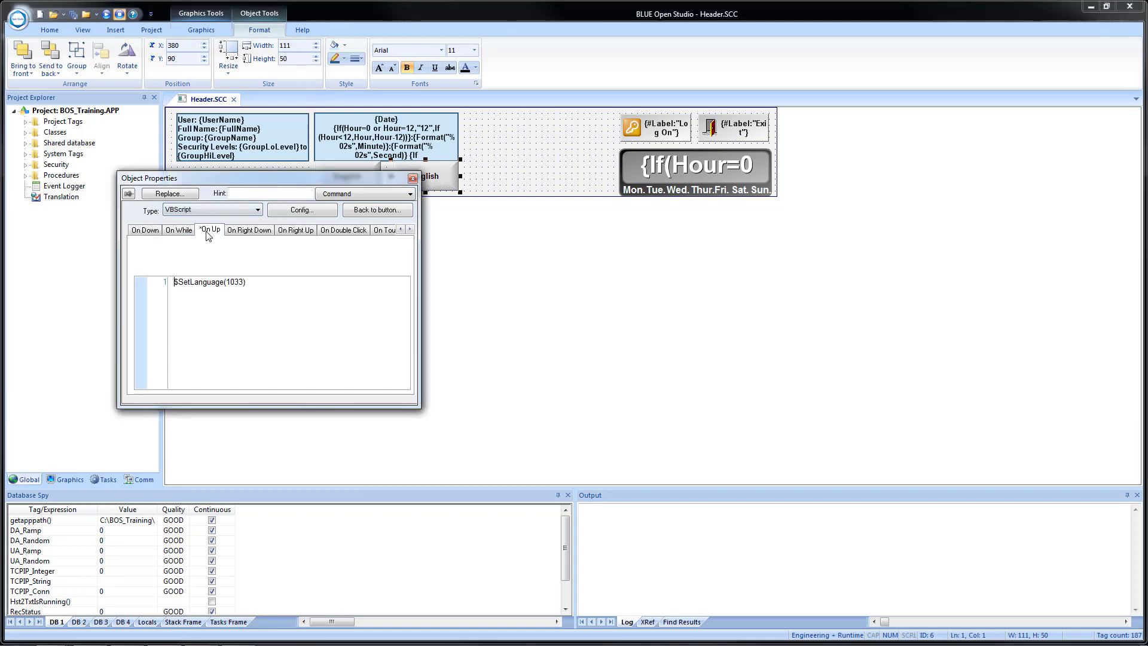
left_click(238, 282)
key("Delete")
type("1")
- Caption the copied button German and close the Header screen
left_click(366, 209)
left_click_drag(152, 221, 97, 214)
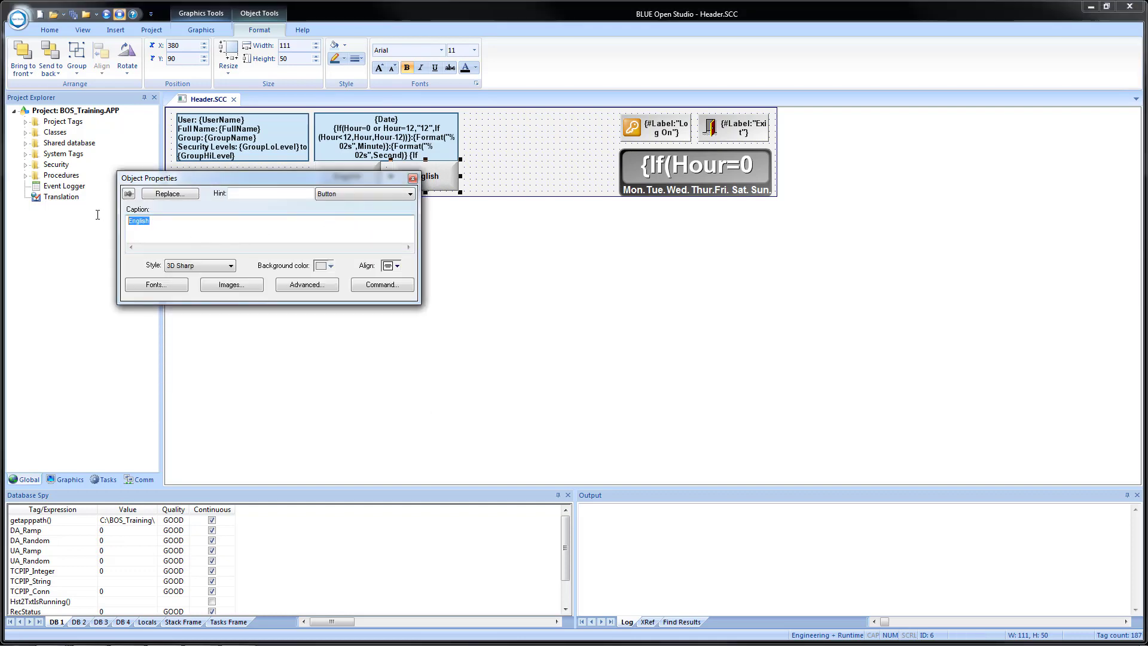
type("German")
left_click(413, 179)
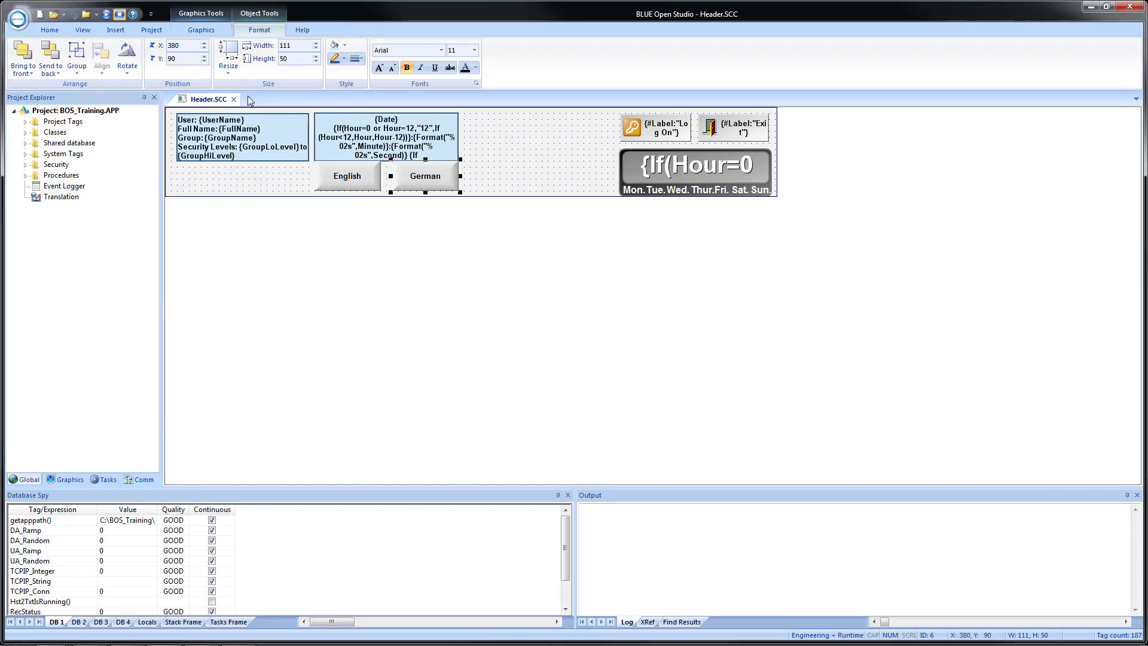
left_click(233, 99)
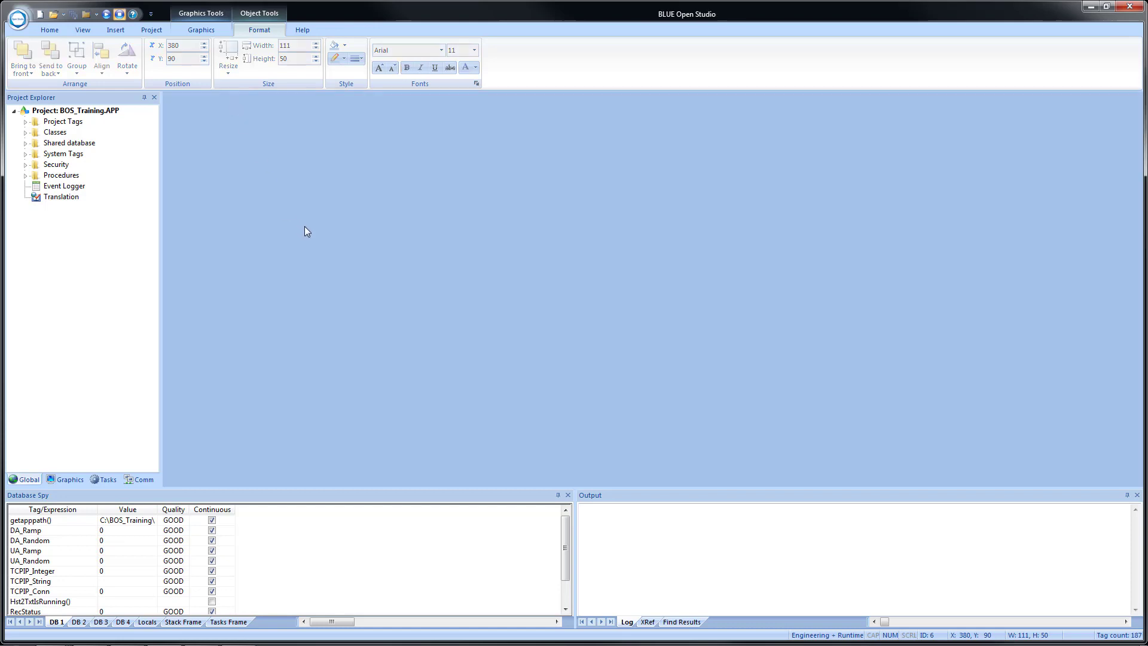
- Reopen the Translation Table from Project Explorer and expand the target language list
double_click(61, 197)
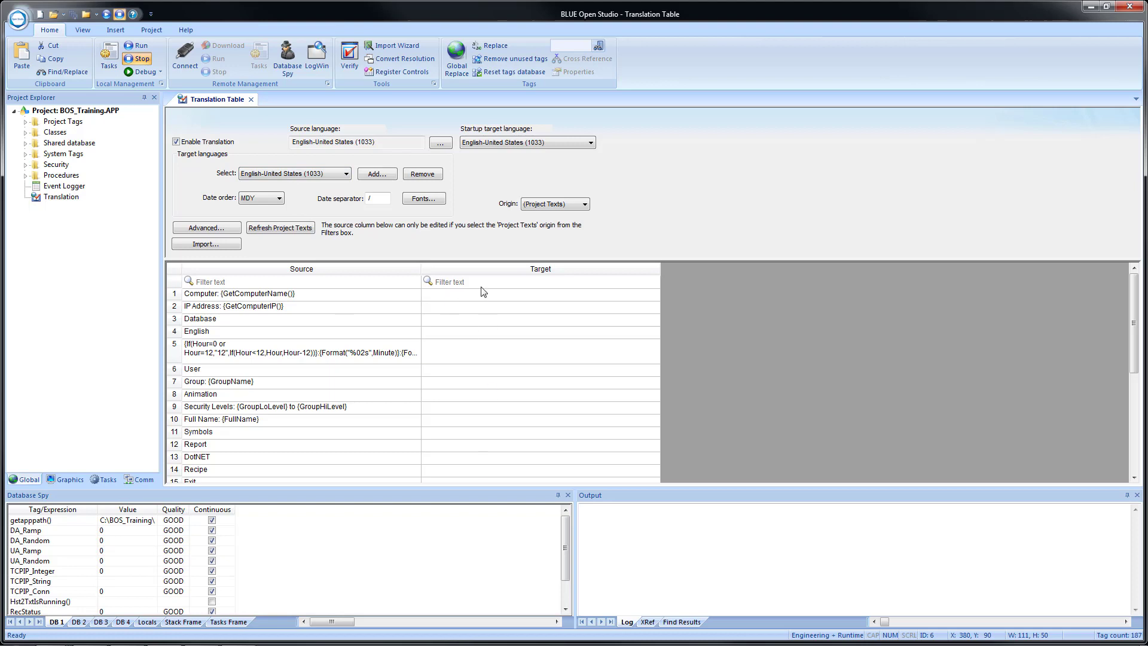
left_click(311, 351)
scroll(311, 351, "down", 4)
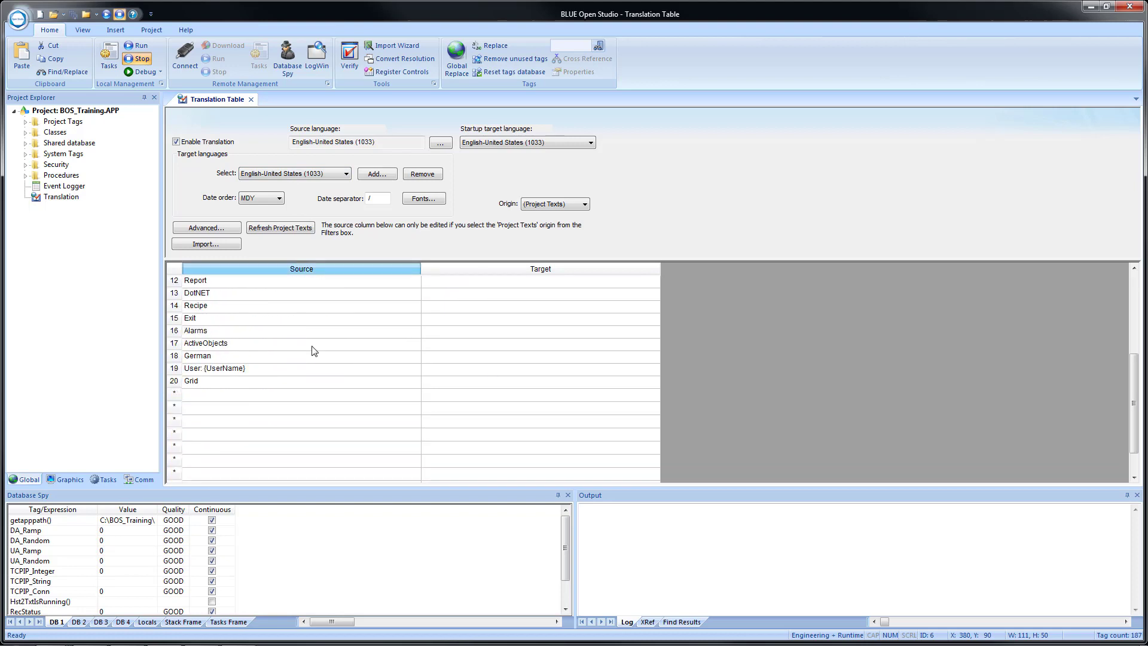
scroll(312, 352, "up", 4)
left_click(338, 175)
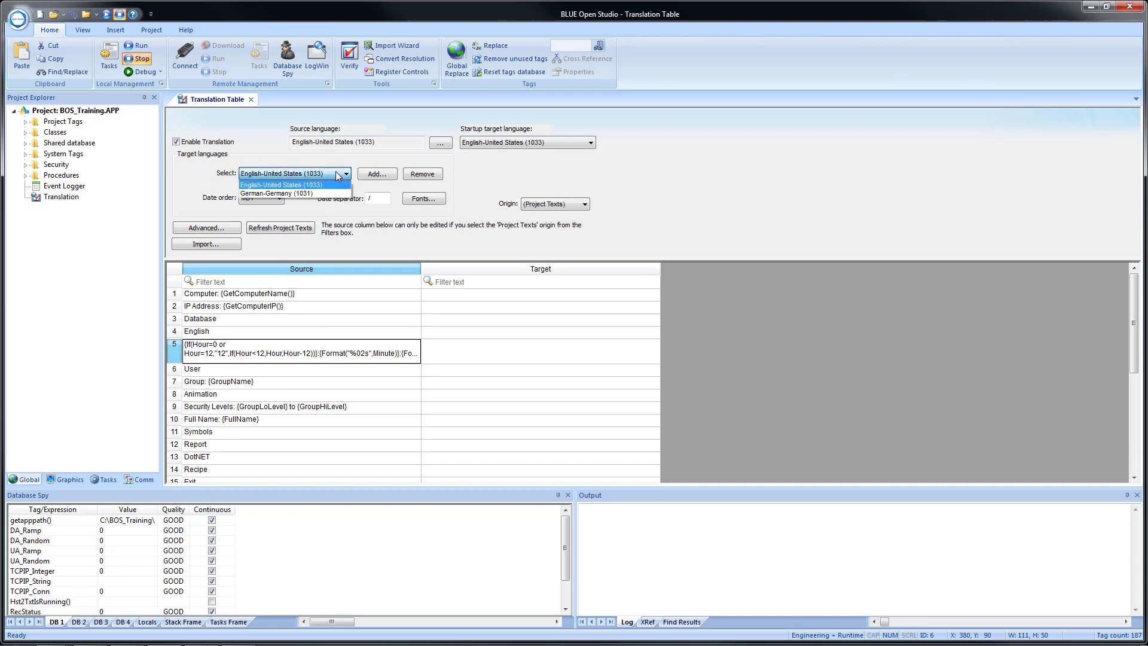
- Choose German-Germany (1031) as the target language and scroll down the table
left_click(329, 194)
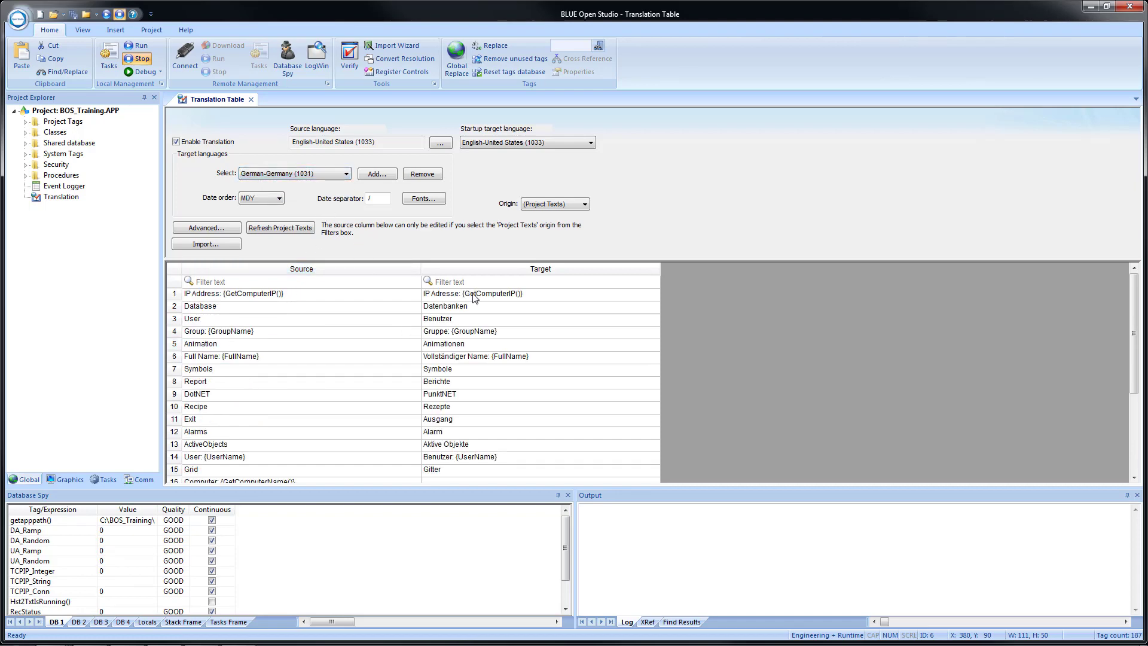
left_click(310, 419)
scroll(310, 419, "down", 3)
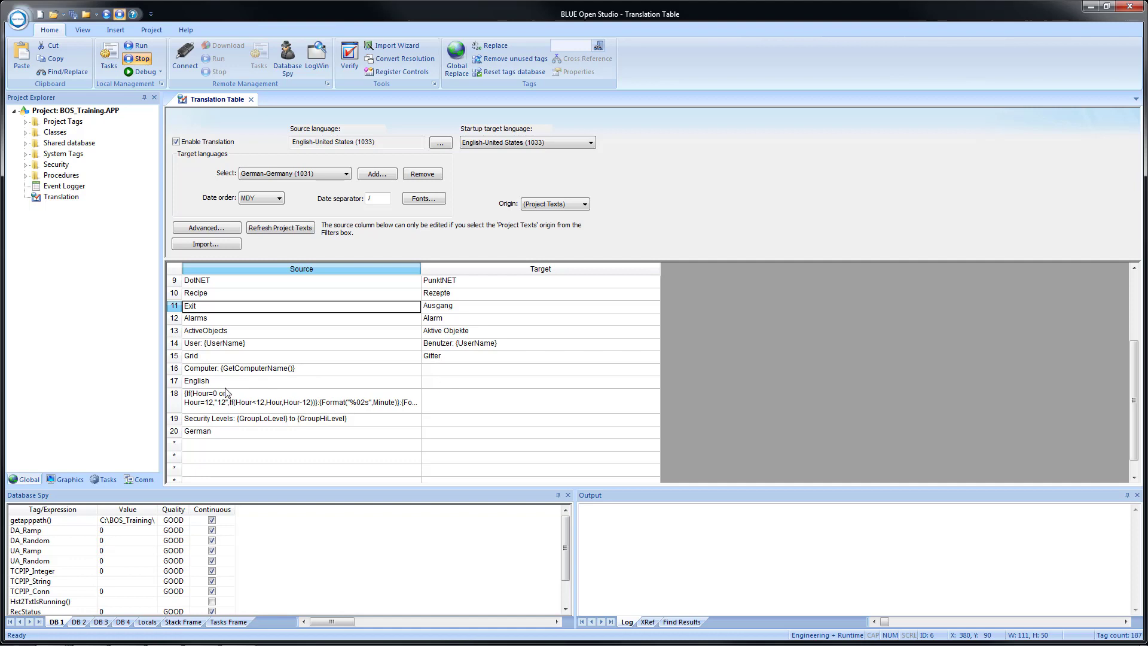
- Translate English as 'Englisch' and German as 'Deutsche', then save the table
left_click(437, 383)
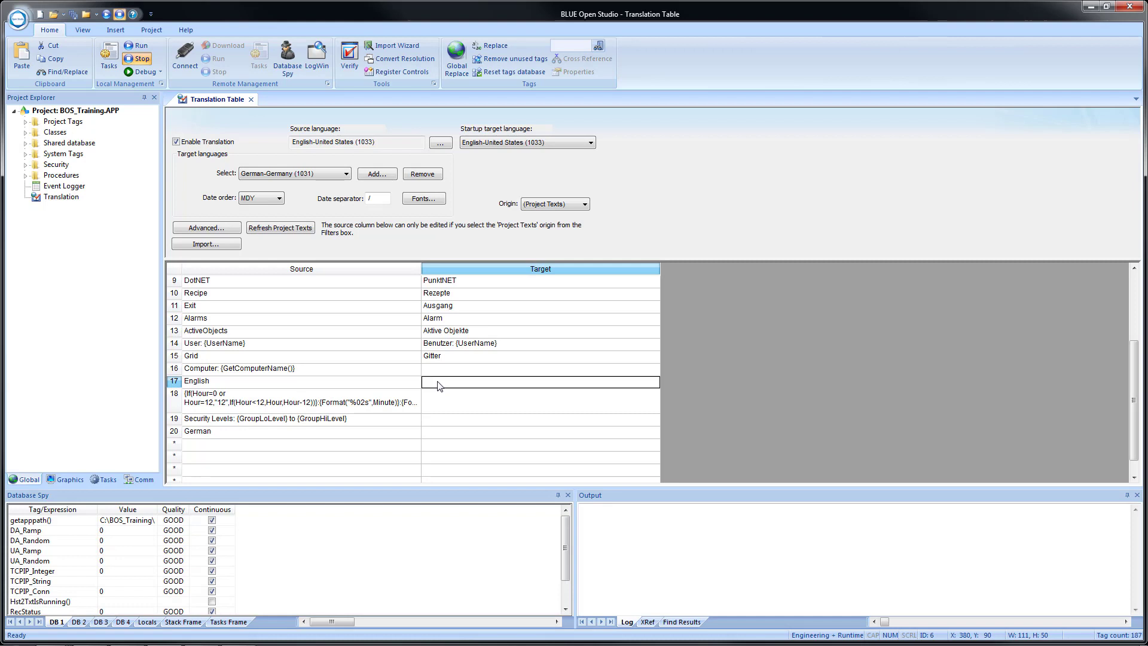
type("Eng")
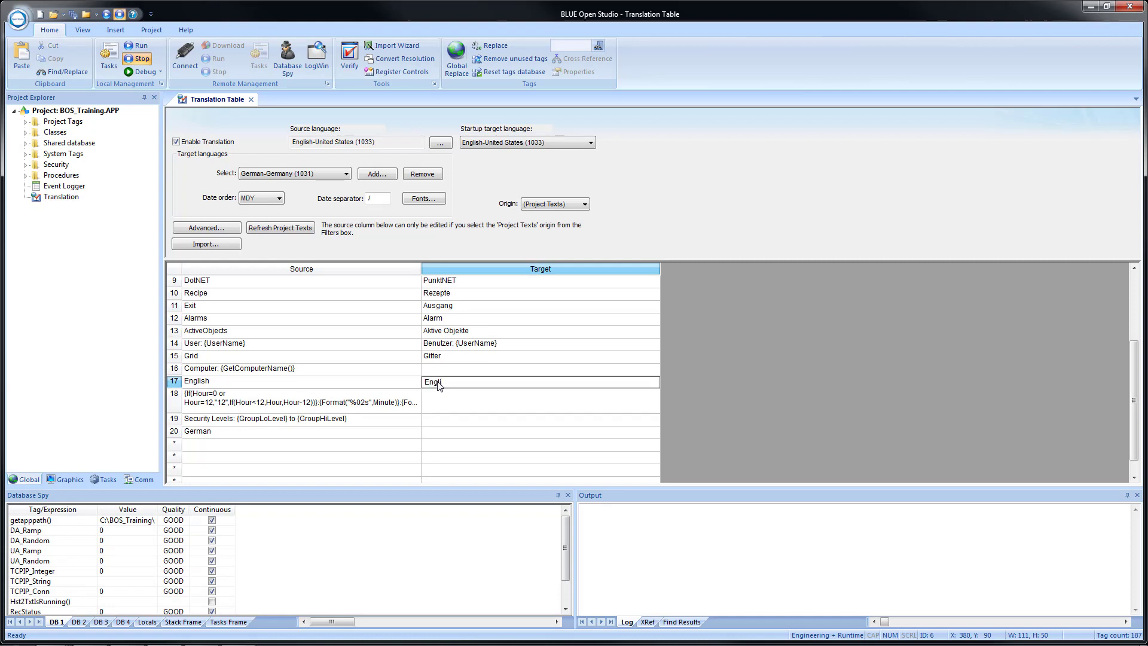
type("lisch")
left_click(434, 434)
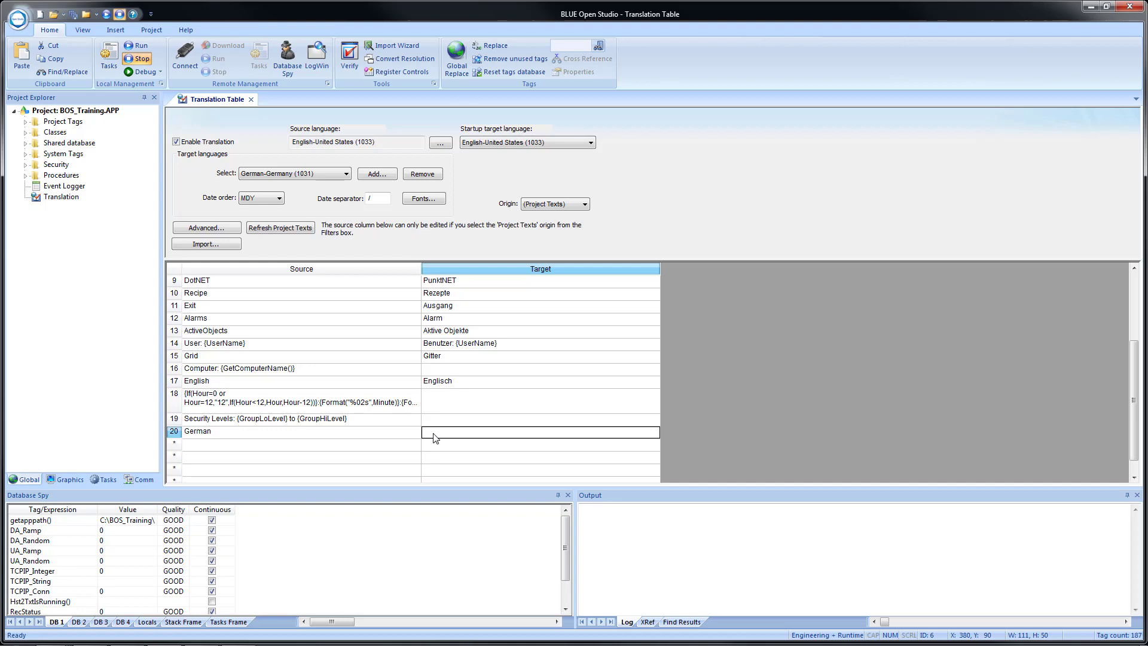
type("Deu")
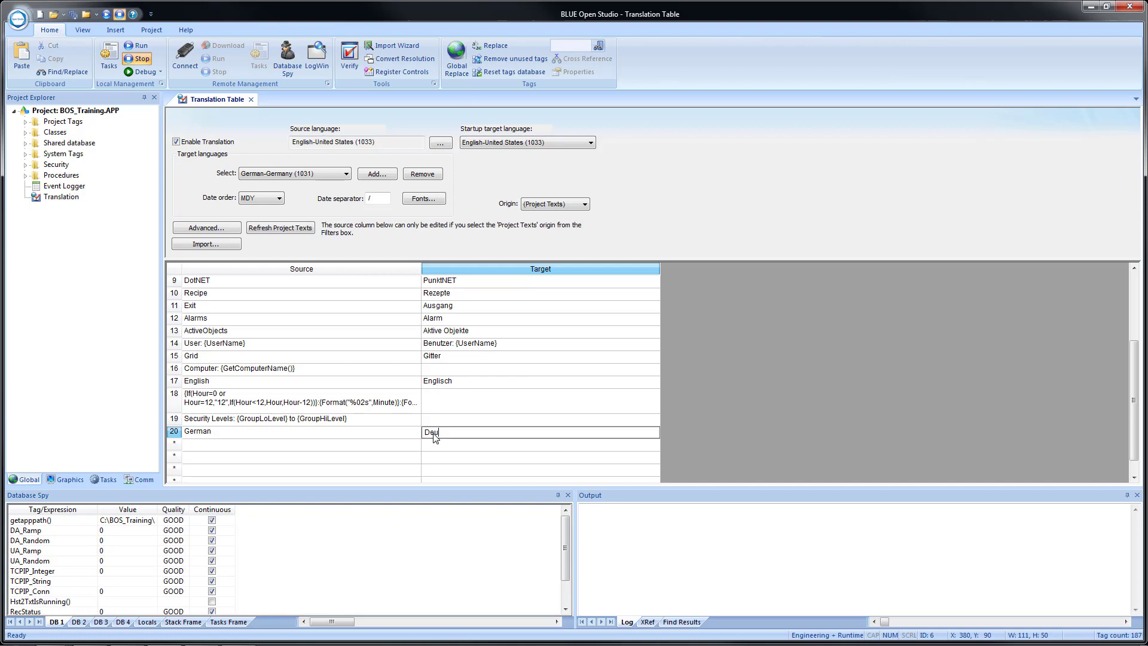
type("tsche")
key("Return")
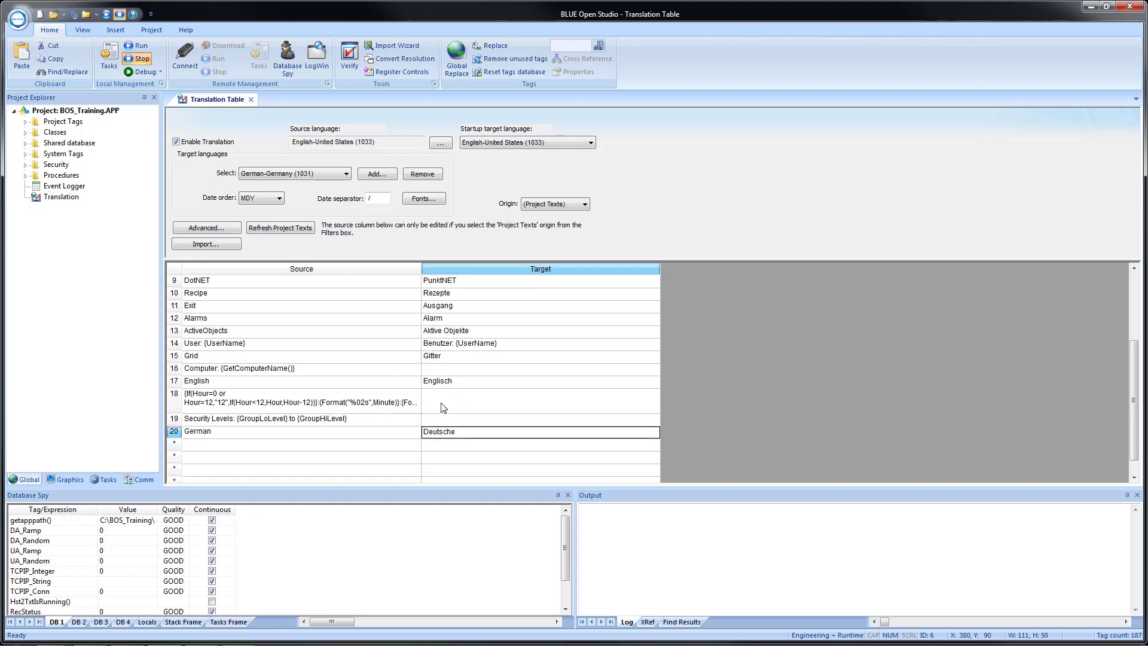
left_click(73, 15)
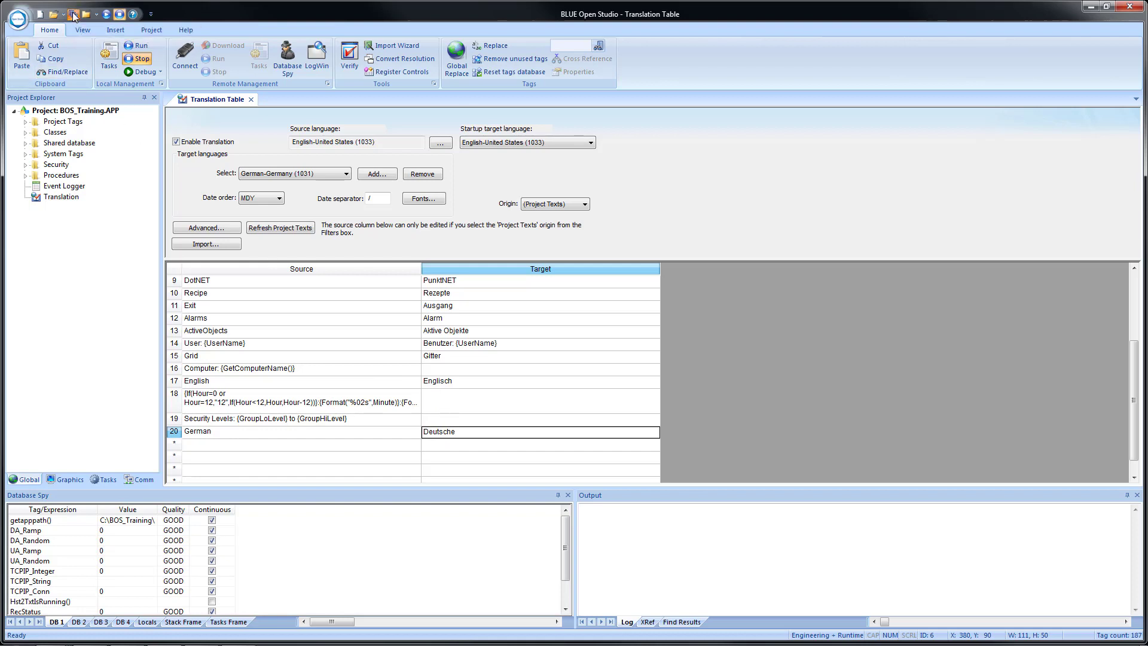
- Close the Translation Table, run the project, and switch the runtime screen to German
left_click(251, 99)
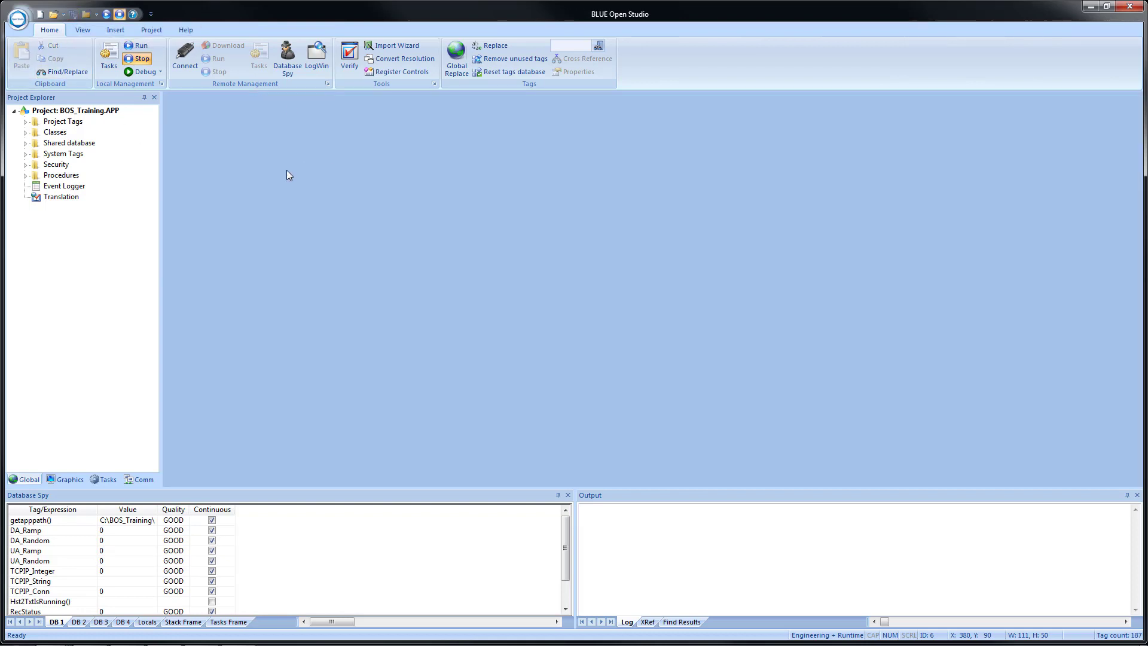
left_click(131, 45)
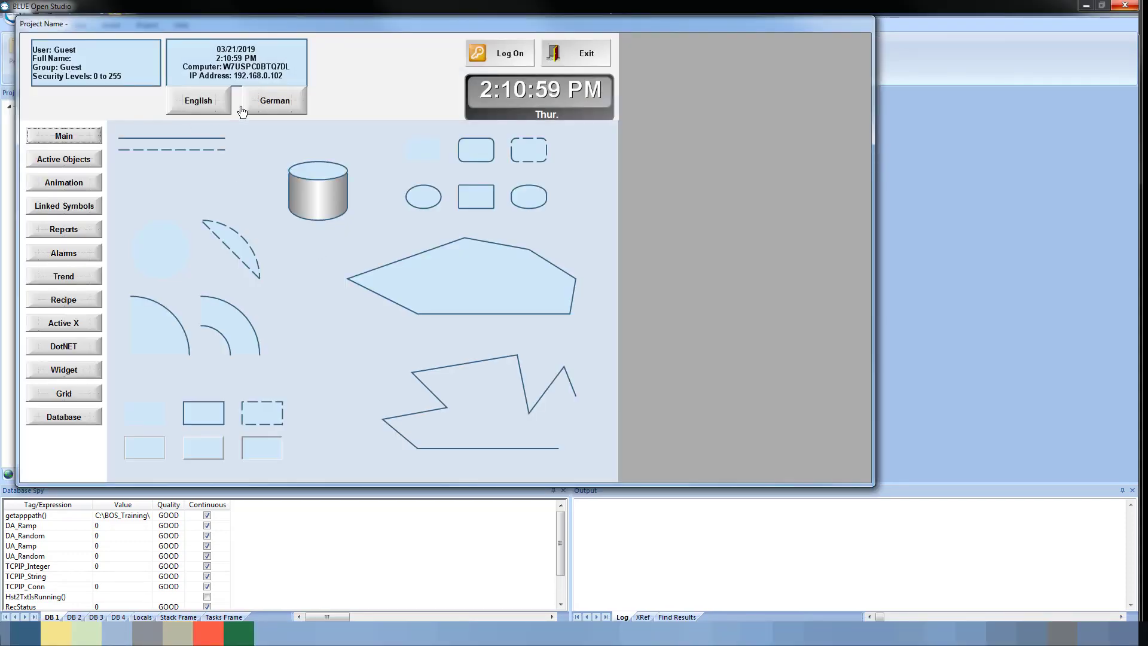
left_click(273, 105)
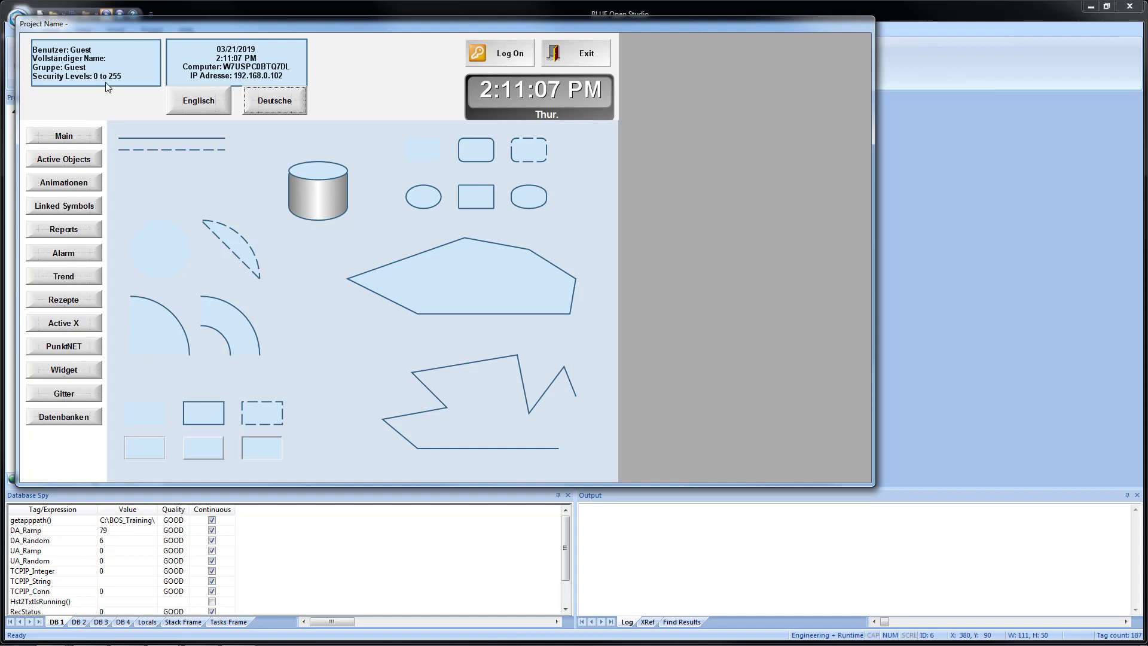
- Toggle the runtime screen text between English and German, ending on German
left_click(204, 105)
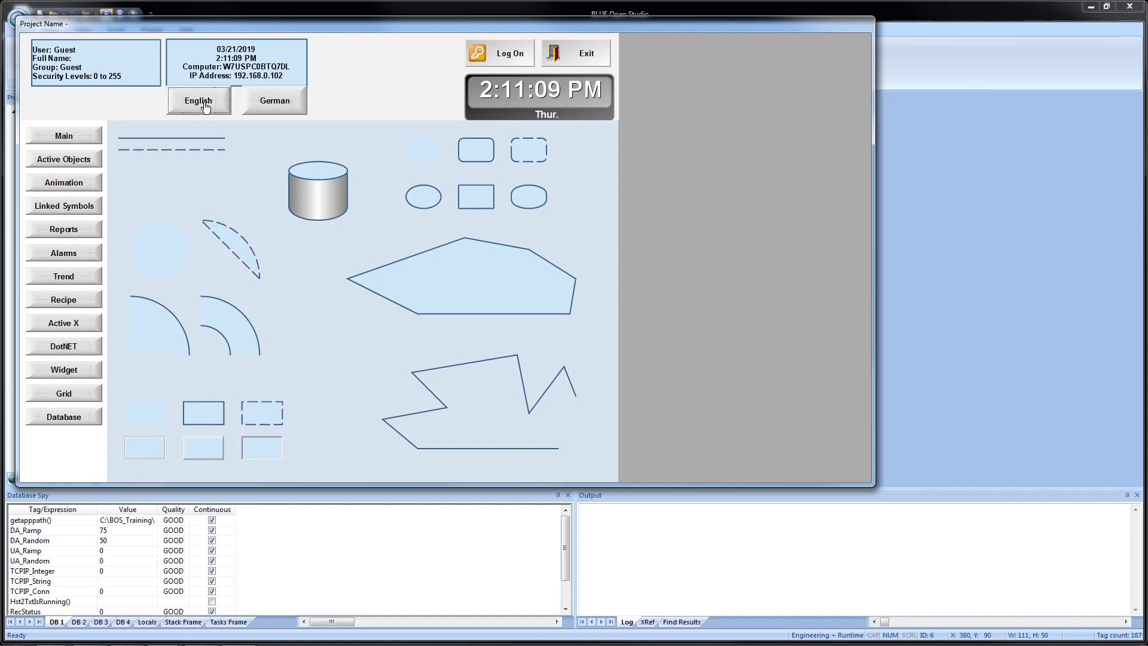
left_click(262, 103)
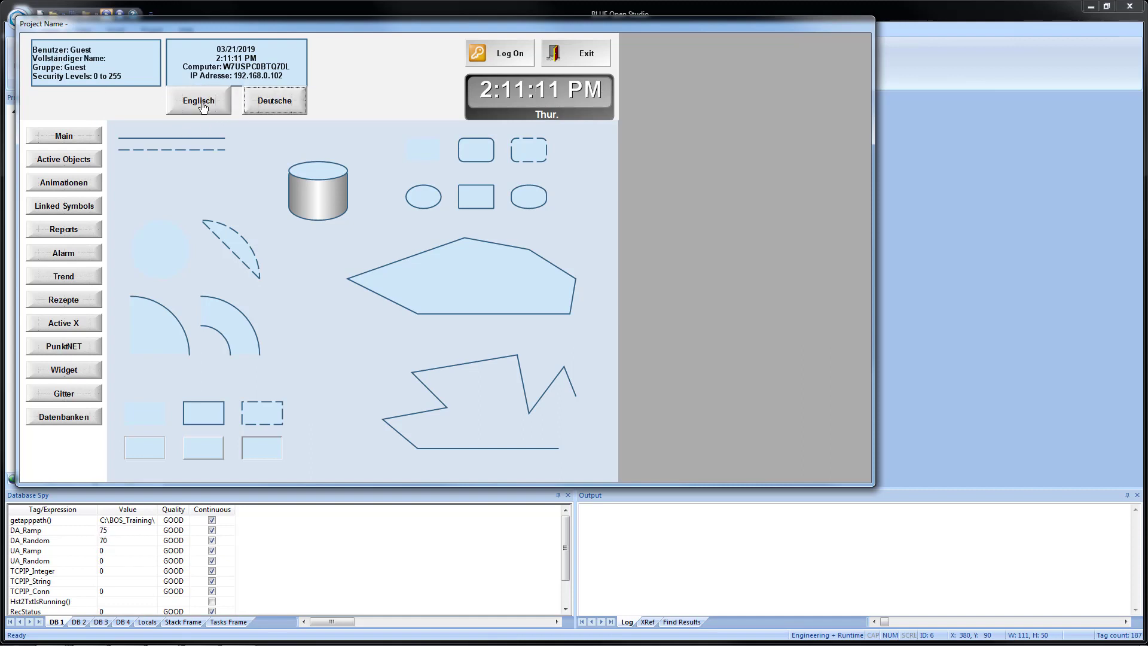
left_click(206, 103)
left_click(261, 105)
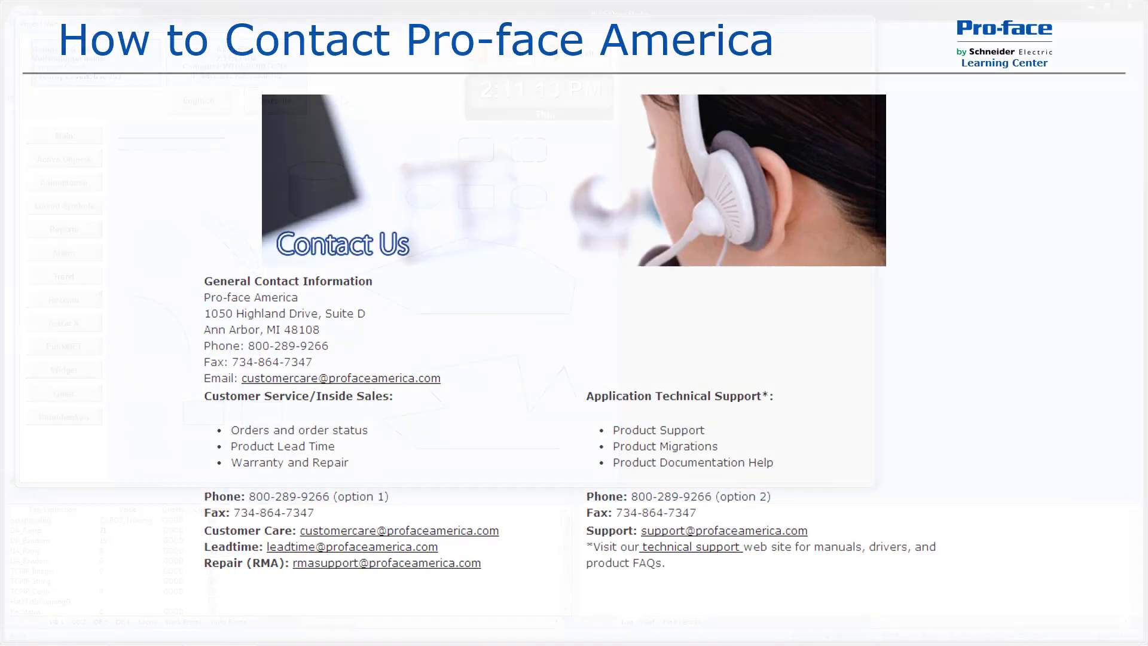